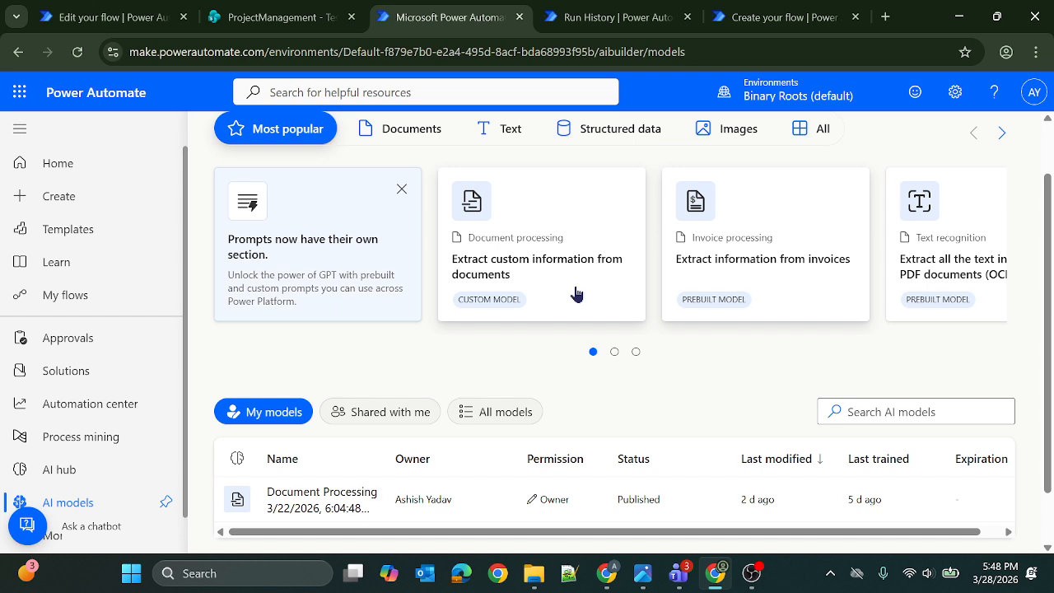
Step: Preview the Extract custom information from documents model, and return to the AI models page by way of the AI hub
{"action": "left_click", "coordinate": [576, 294]}
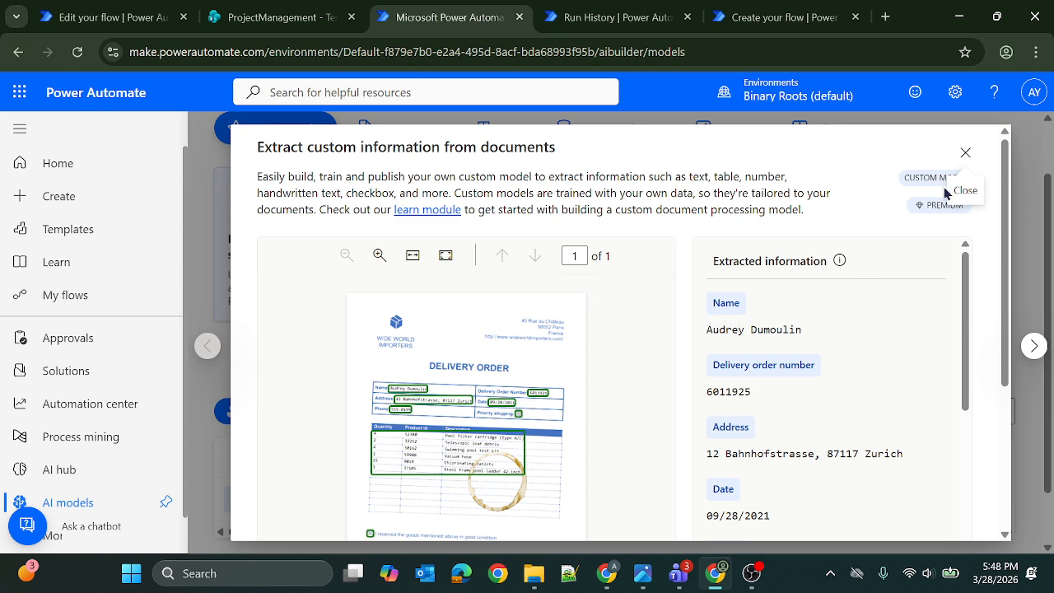
{"action": "left_click", "coordinate": [965, 153]}
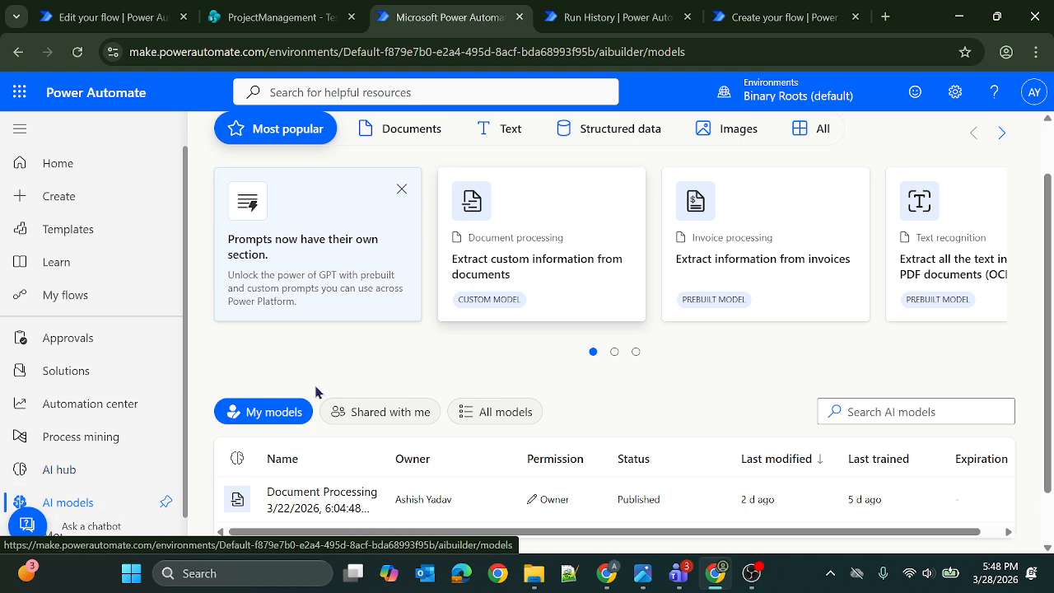
{"action": "left_click", "coordinate": [82, 470]}
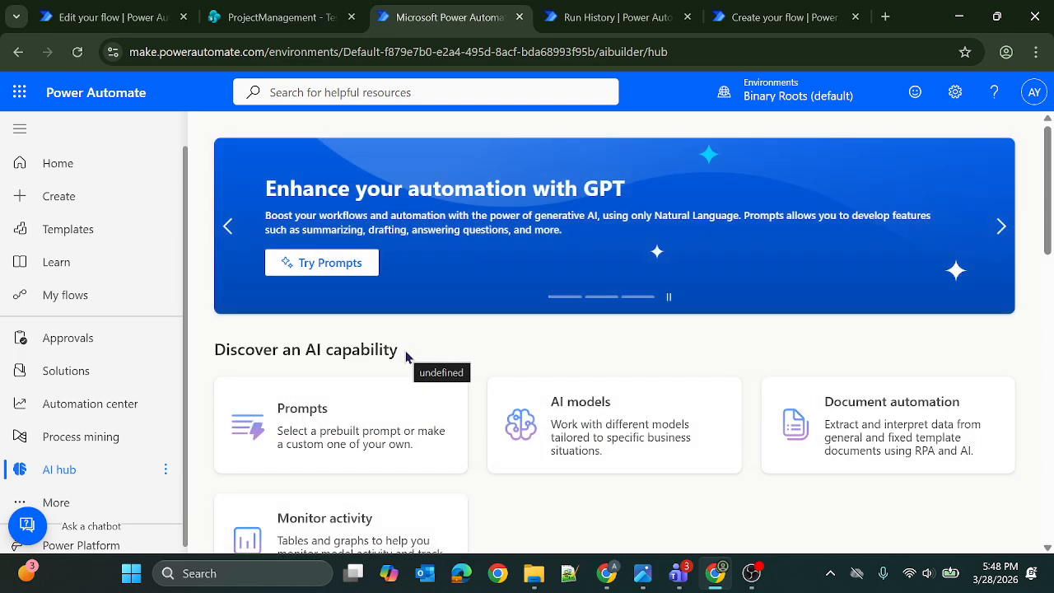
{"action": "left_click", "coordinate": [588, 426]}
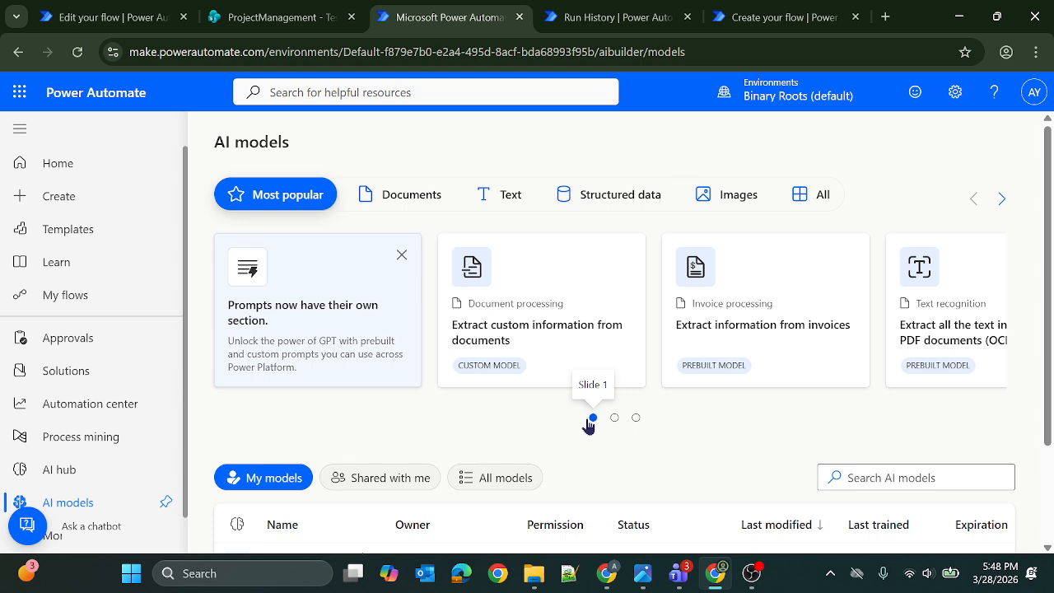
Step: Create a custom model from Extract custom information from documents and set its document type to General documents
{"action": "left_click", "coordinate": [523, 360]}
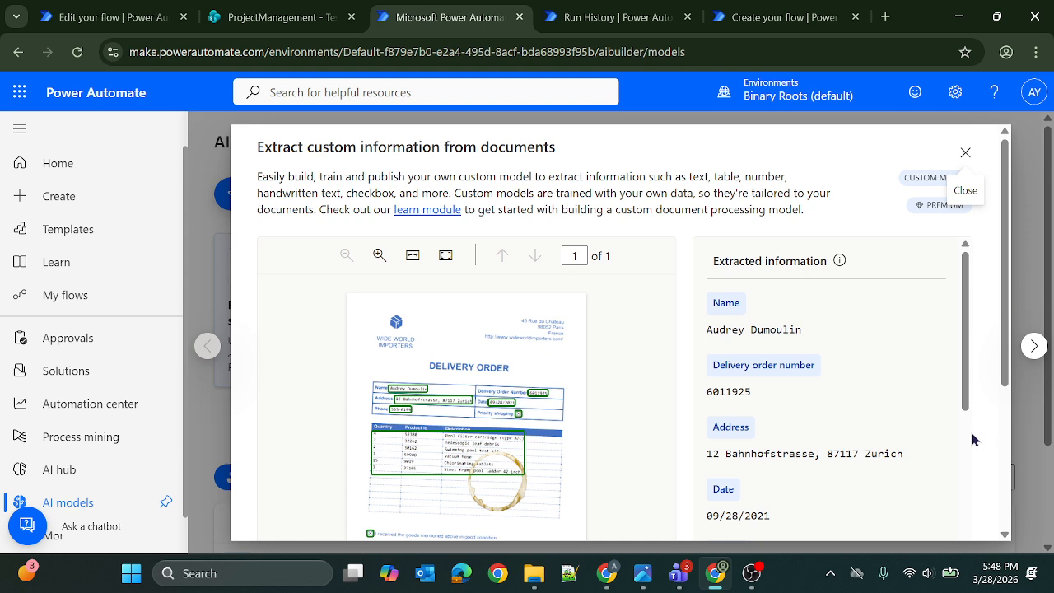
{"action": "scroll", "coordinate": [967, 440], "scroll_direction": "down", "scroll_amount": 5}
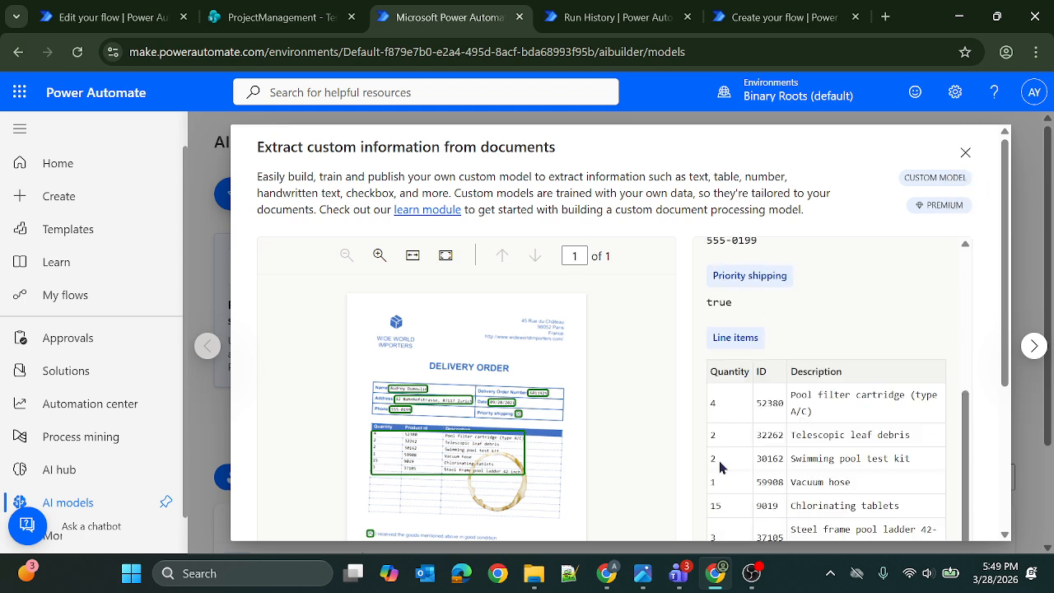
{"action": "scroll", "coordinate": [984, 486], "scroll_direction": "down", "scroll_amount": 3}
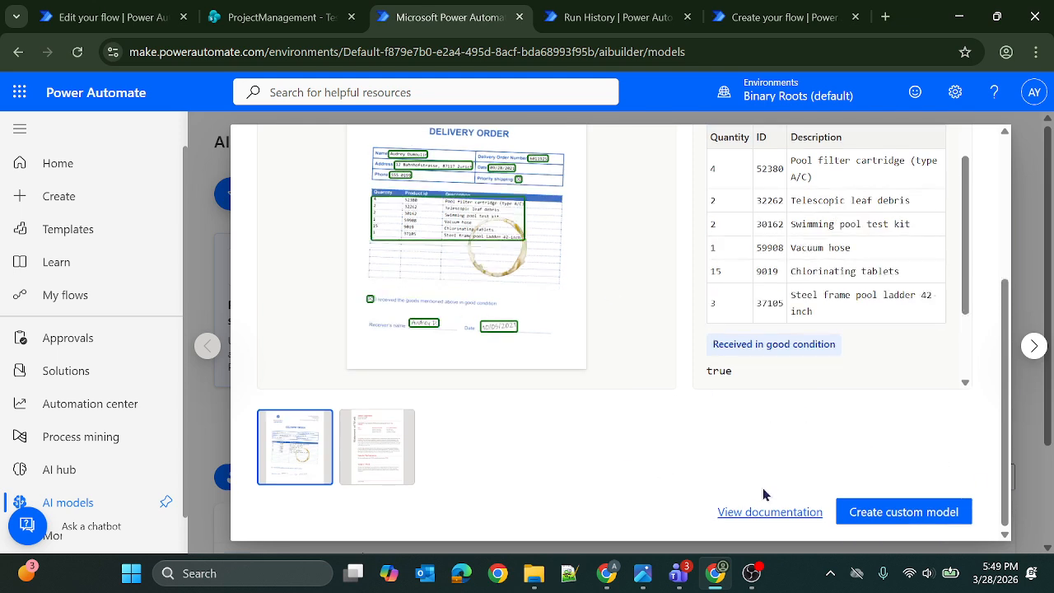
{"action": "left_click", "coordinate": [872, 515]}
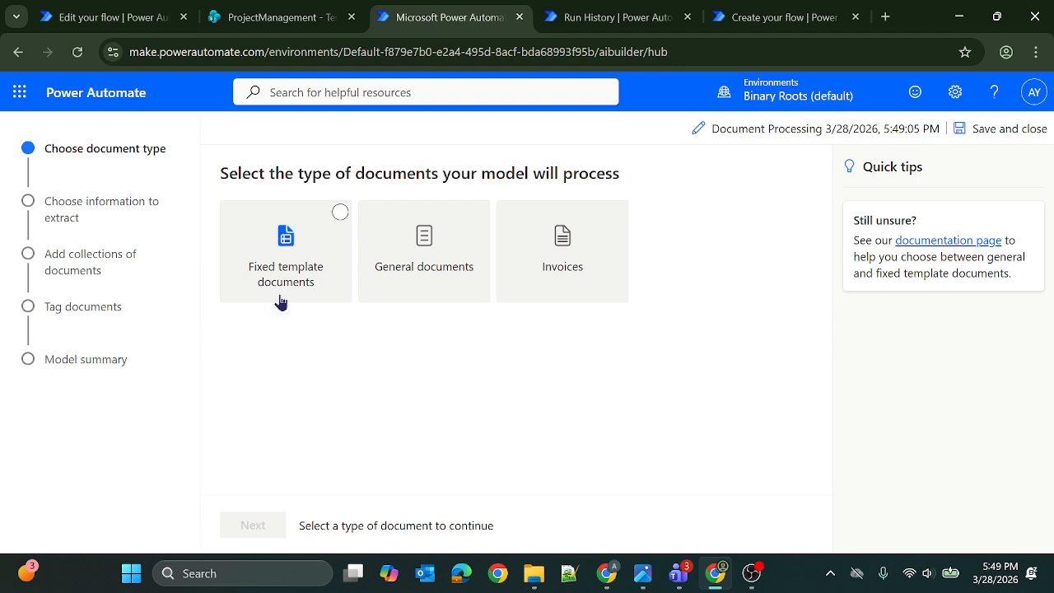
{"action": "left_click", "coordinate": [454, 269]}
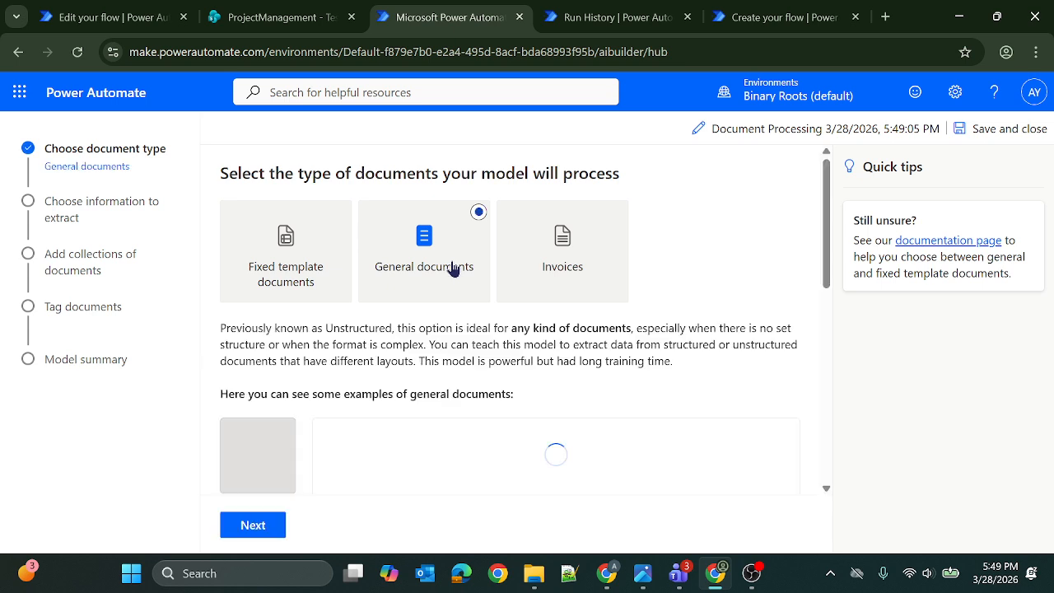
{"action": "left_click", "coordinate": [234, 531]}
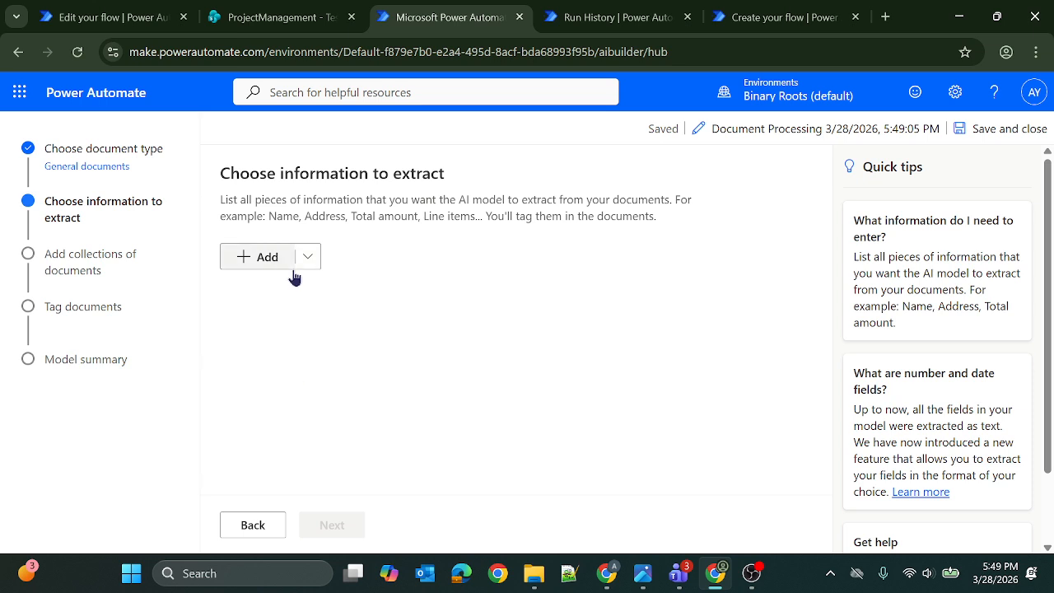
Step: Add a text field named Customer Name to the information the model extracts
{"action": "left_click", "coordinate": [255, 257]}
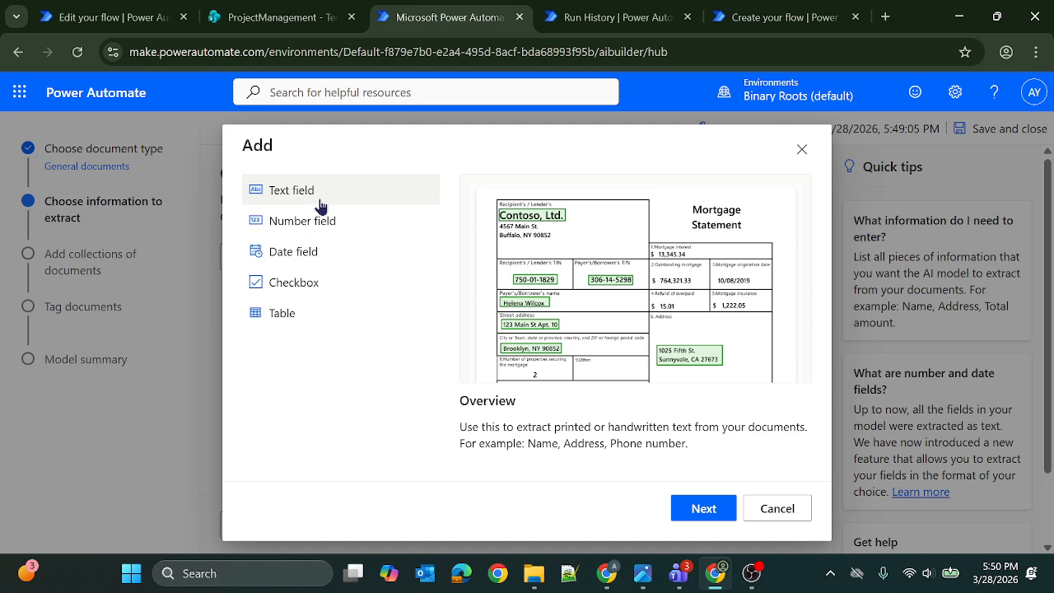
{"action": "left_click", "coordinate": [312, 226]}
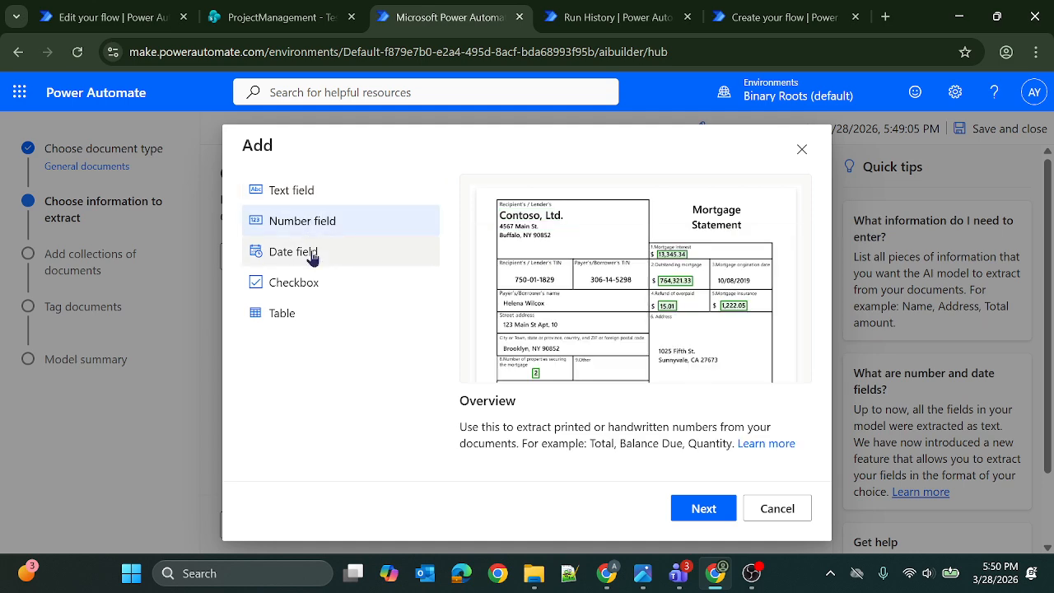
{"action": "left_click", "coordinate": [312, 258]}
{"action": "left_click", "coordinate": [318, 191]}
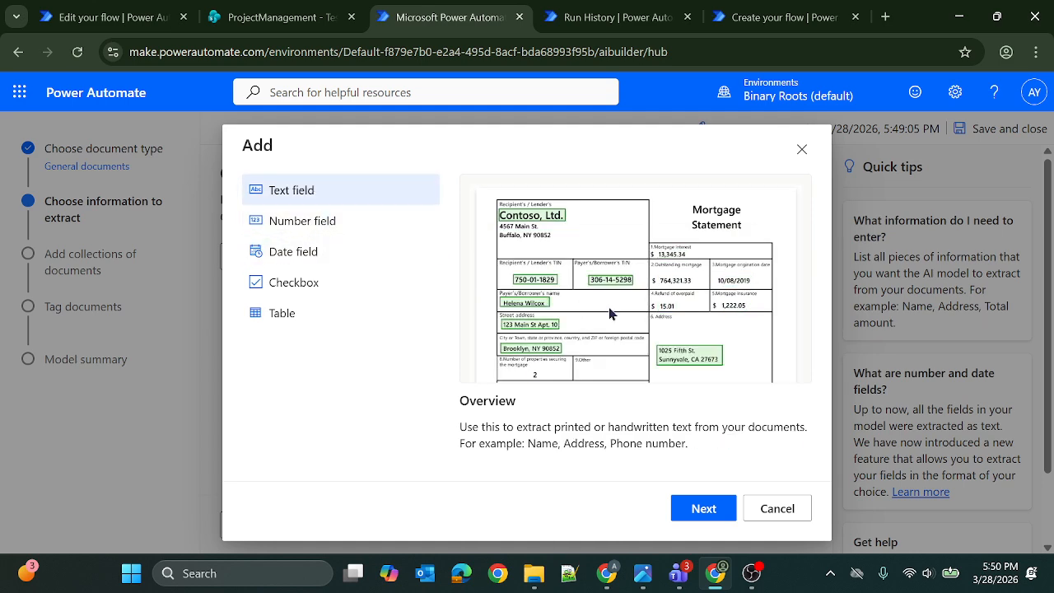
{"action": "left_click", "coordinate": [717, 507]}
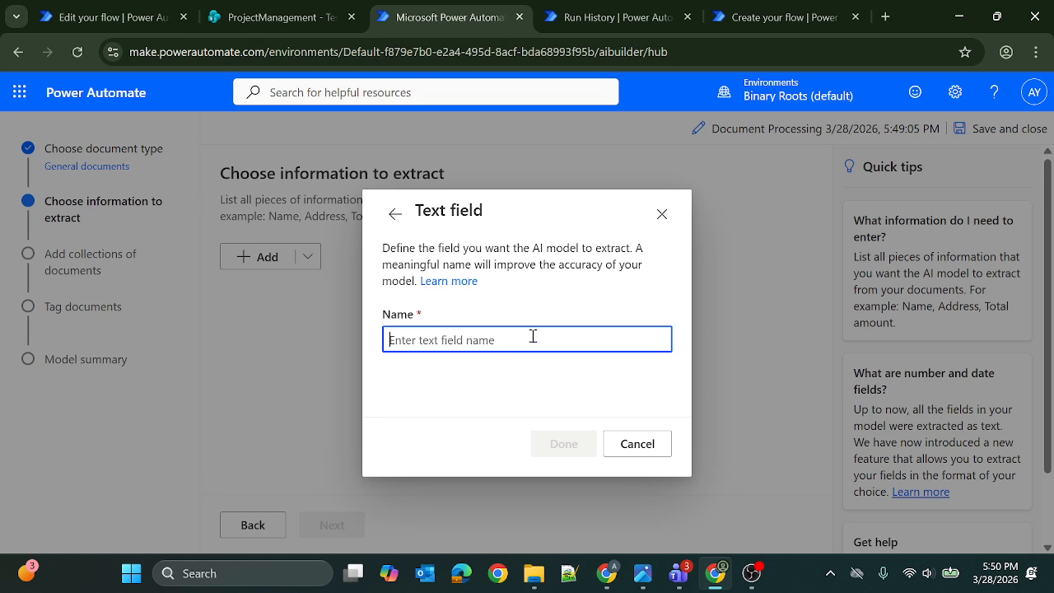
{"action": "type", "text": "Custom"}
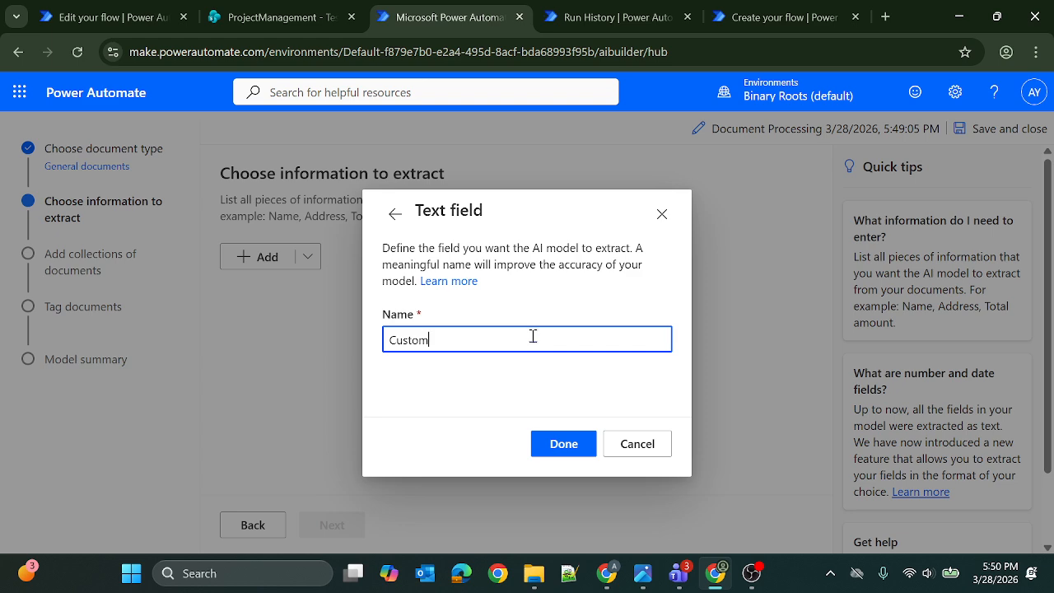
{"action": "type", "text": "er Name"}
{"action": "left_click", "coordinate": [558, 444]}
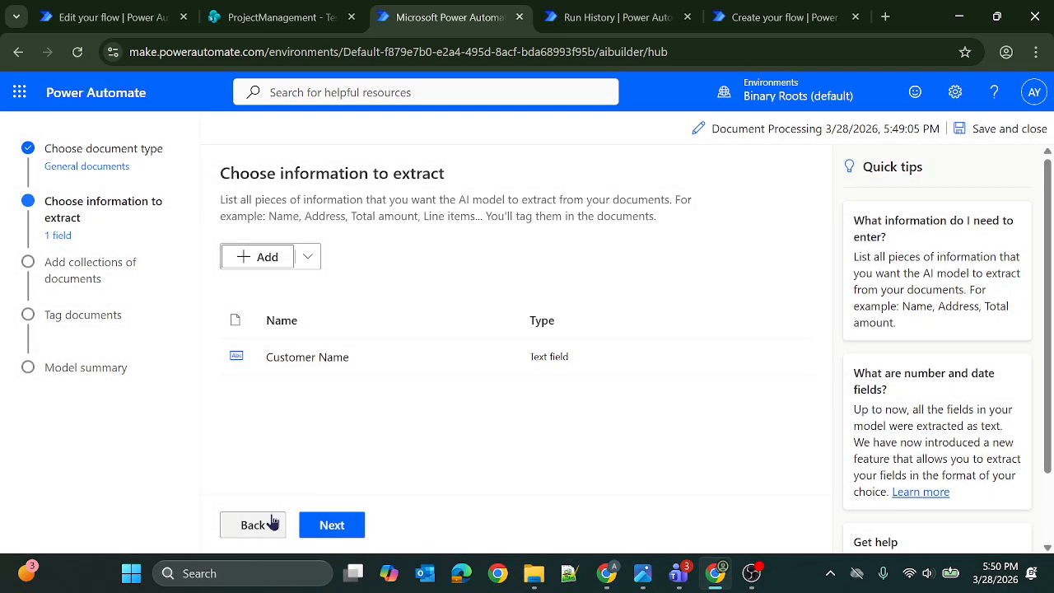
{"action": "left_click", "coordinate": [329, 525]}
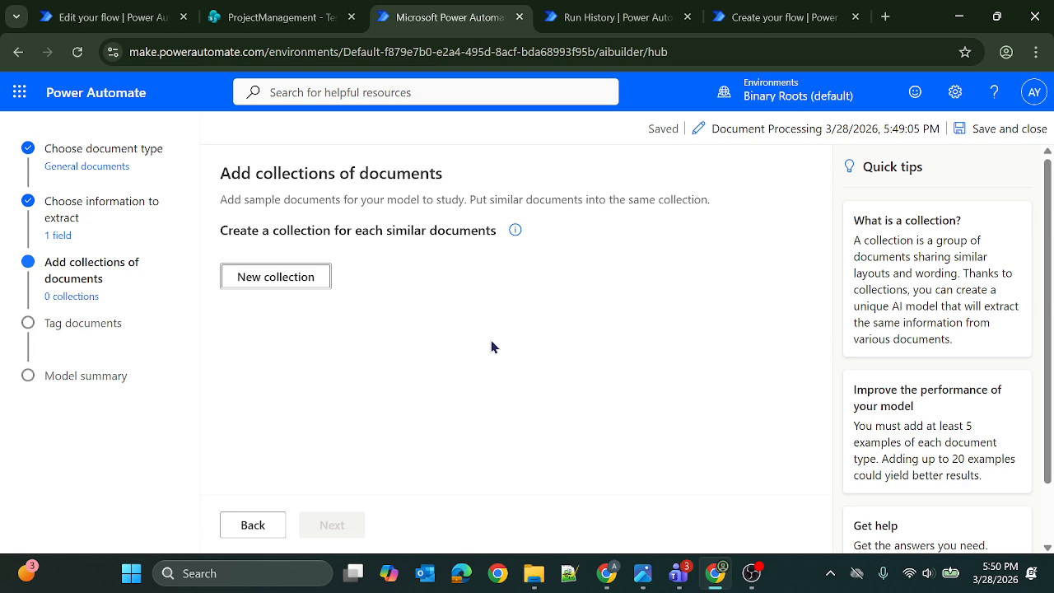
{"action": "left_click", "coordinate": [252, 523]}
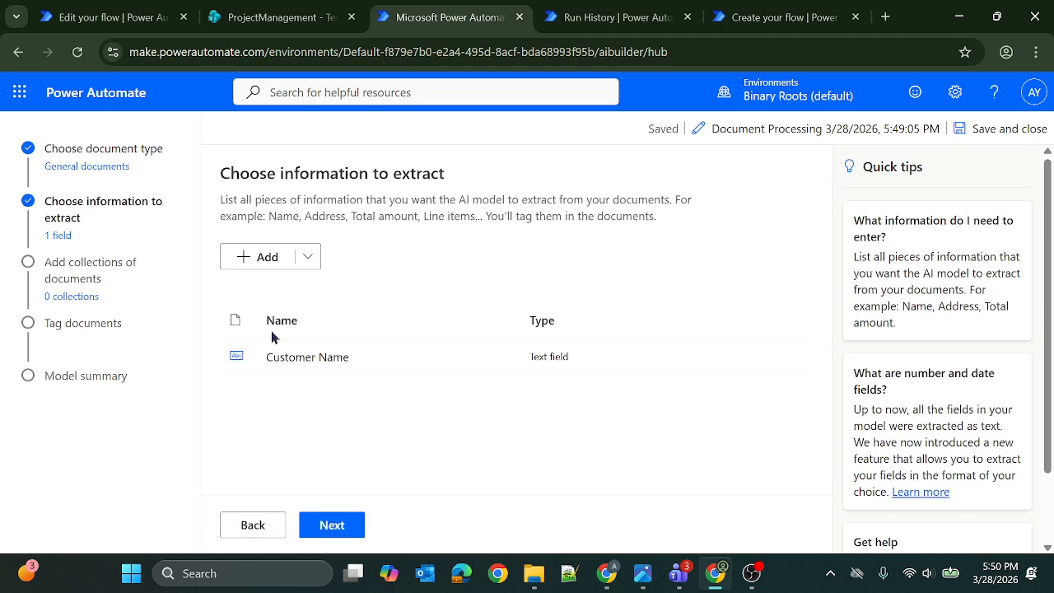
Step: Add a date field named PaymentDate to the information the model extracts
{"action": "left_click", "coordinate": [255, 256]}
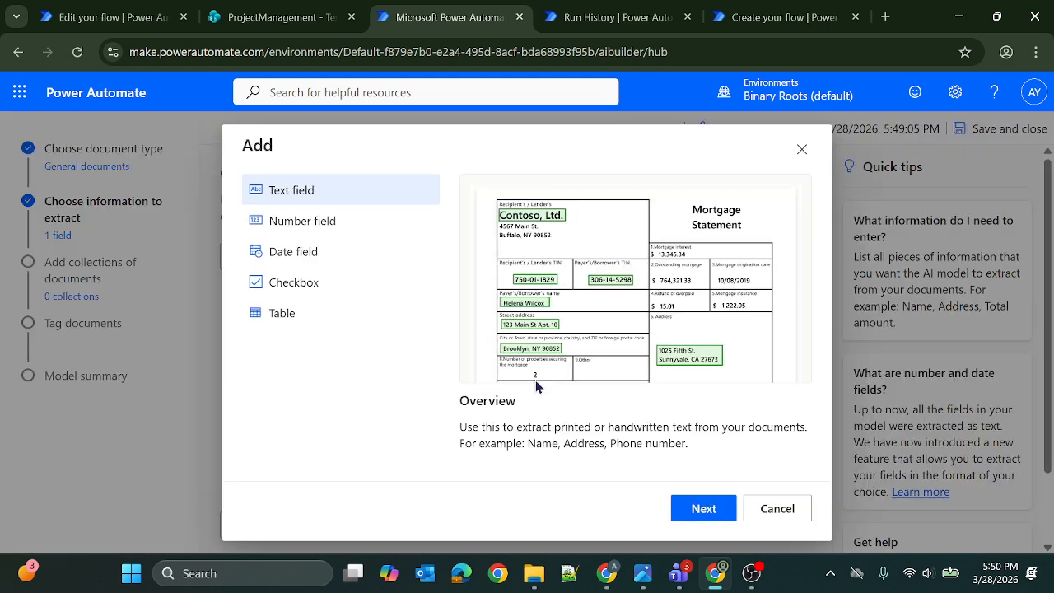
{"action": "left_click", "coordinate": [303, 254]}
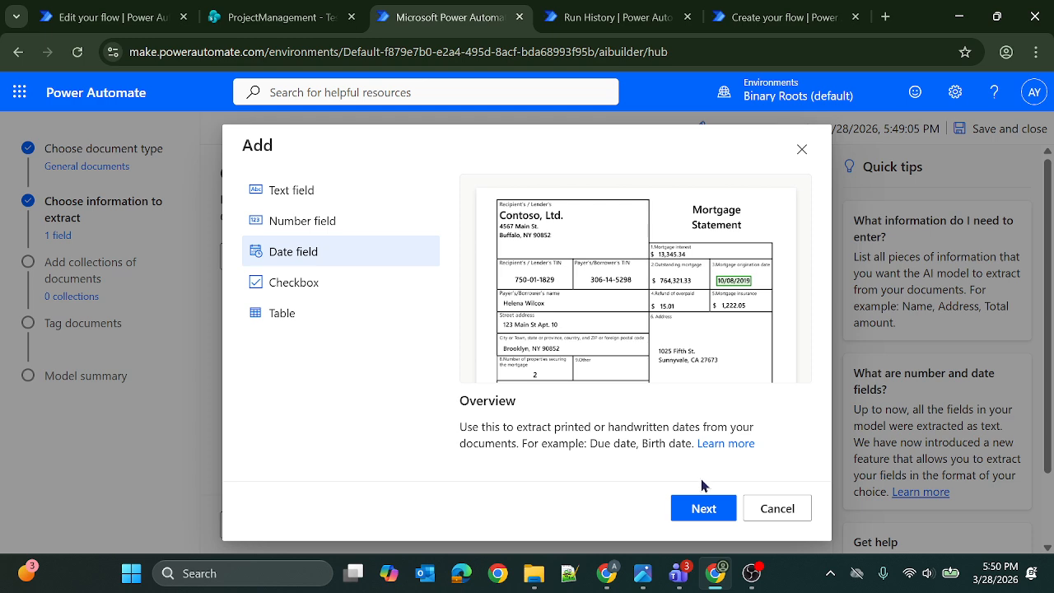
{"action": "left_click", "coordinate": [696, 509]}
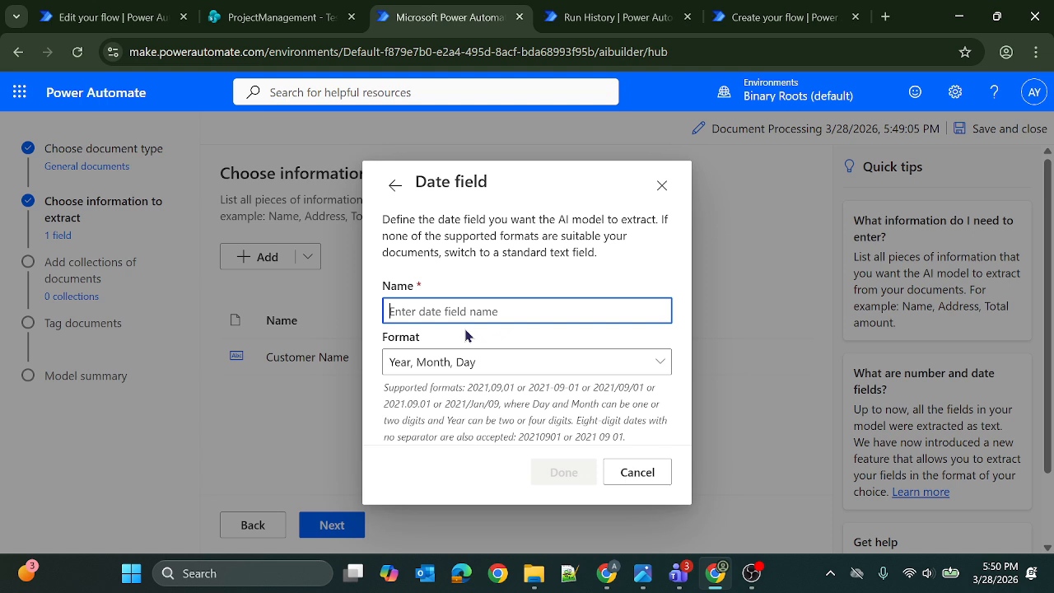
{"action": "type", "text": "p"}
{"action": "key", "text": "BackSpace"}
{"action": "type", "text": "Pa"}
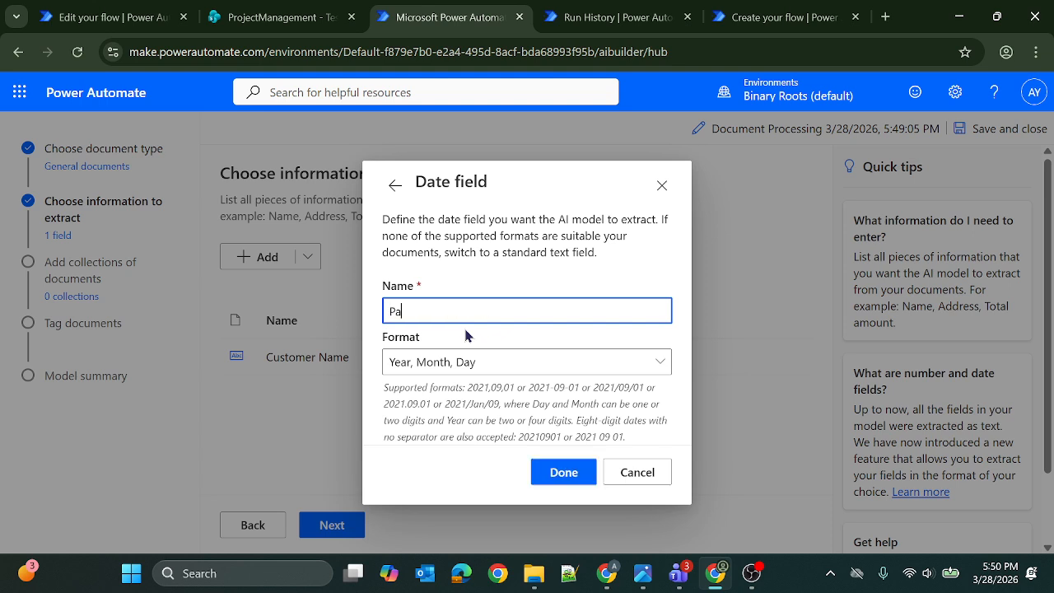
{"action": "type", "text": "ymentDat"}
{"action": "key", "text": "BackSpace"}
{"action": "key", "text": "BackSpace"}
{"action": "key", "text": "BackSpace"}
{"action": "type", "text": "DAtdate"}
{"action": "key", "text": "BackSpace"}
{"action": "key", "text": "BackSpace"}
{"action": "key", "text": "BackSpace"}
{"action": "type", "text": "ate"}
{"action": "left_click", "coordinate": [562, 473]}
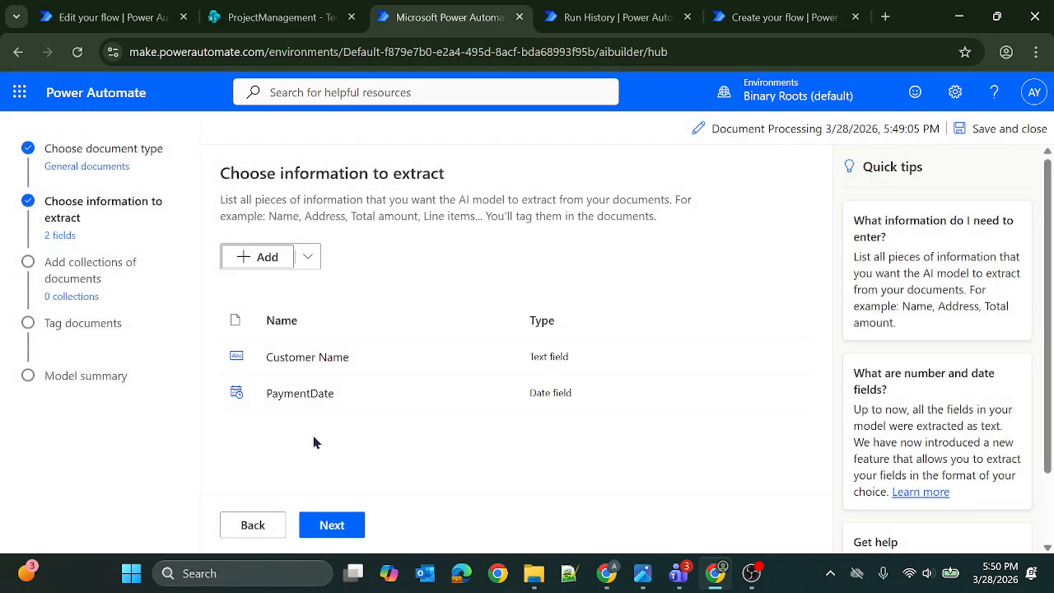
Step: Add a number field named Amount to the information the model extracts
{"action": "left_click", "coordinate": [249, 256]}
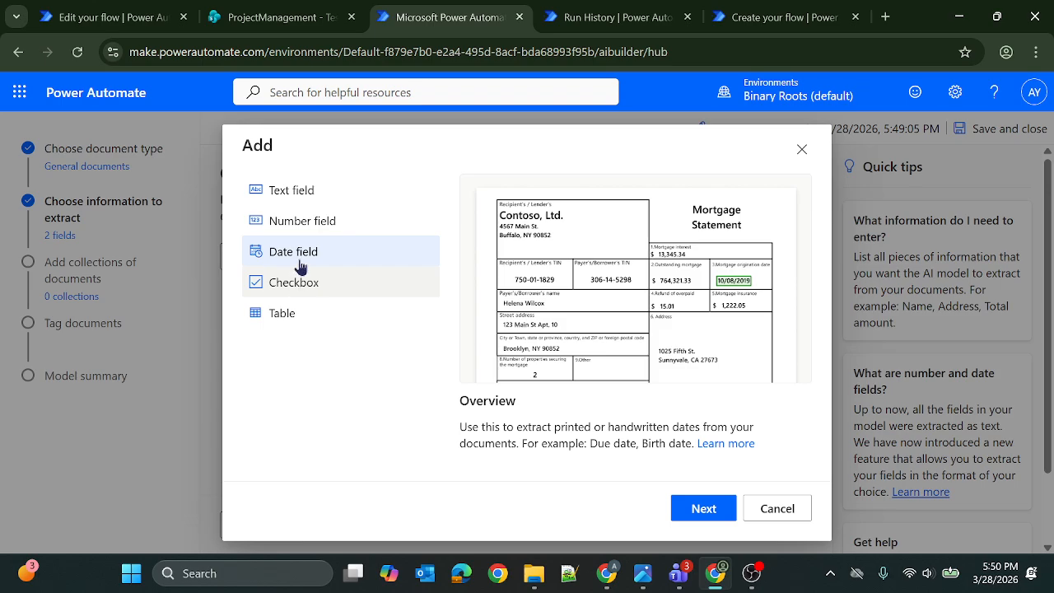
{"action": "left_click", "coordinate": [306, 219]}
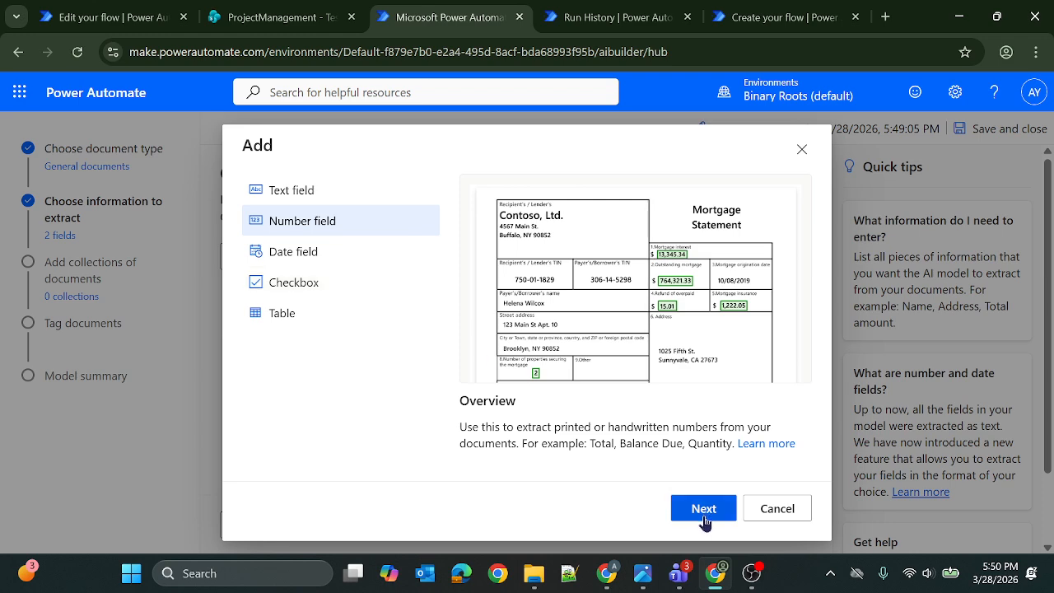
{"action": "left_click", "coordinate": [701, 508]}
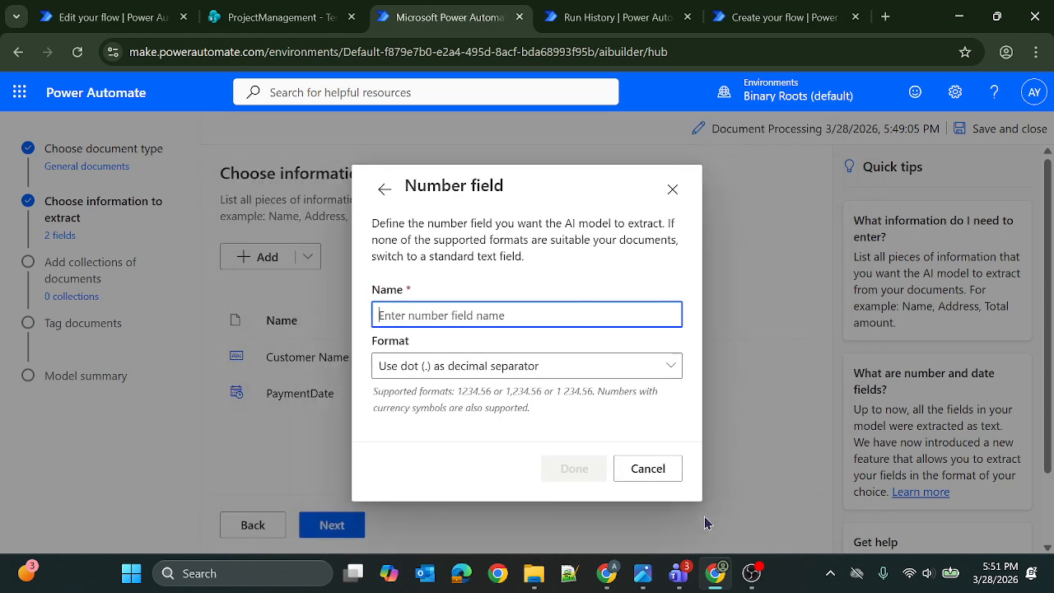
{"action": "left_click", "coordinate": [582, 437]}
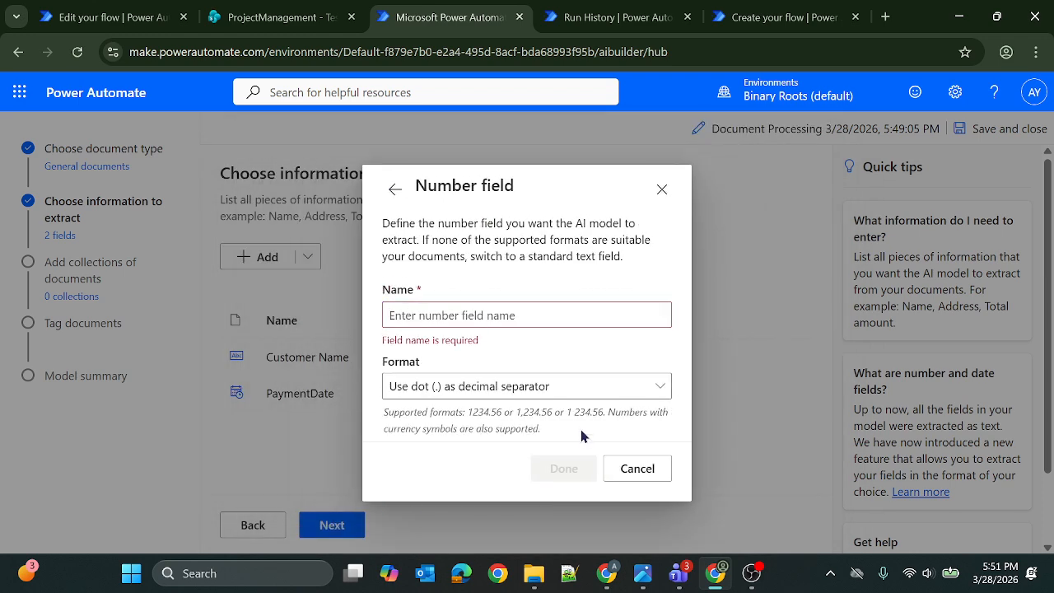
{"action": "left_click", "coordinate": [483, 309]}
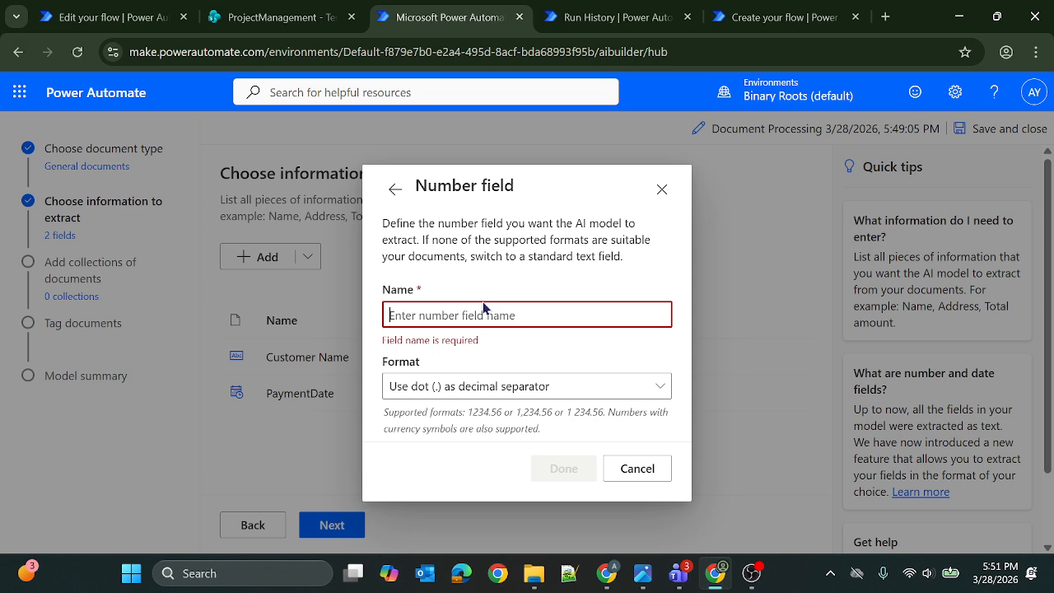
{"action": "type", "text": "Amount"}
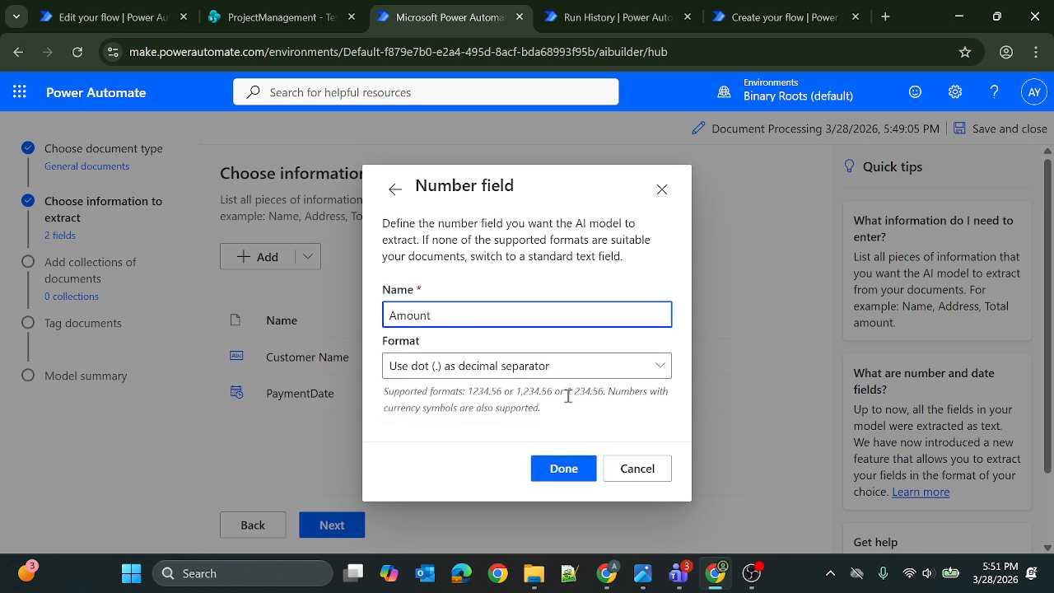
{"action": "left_click", "coordinate": [552, 471]}
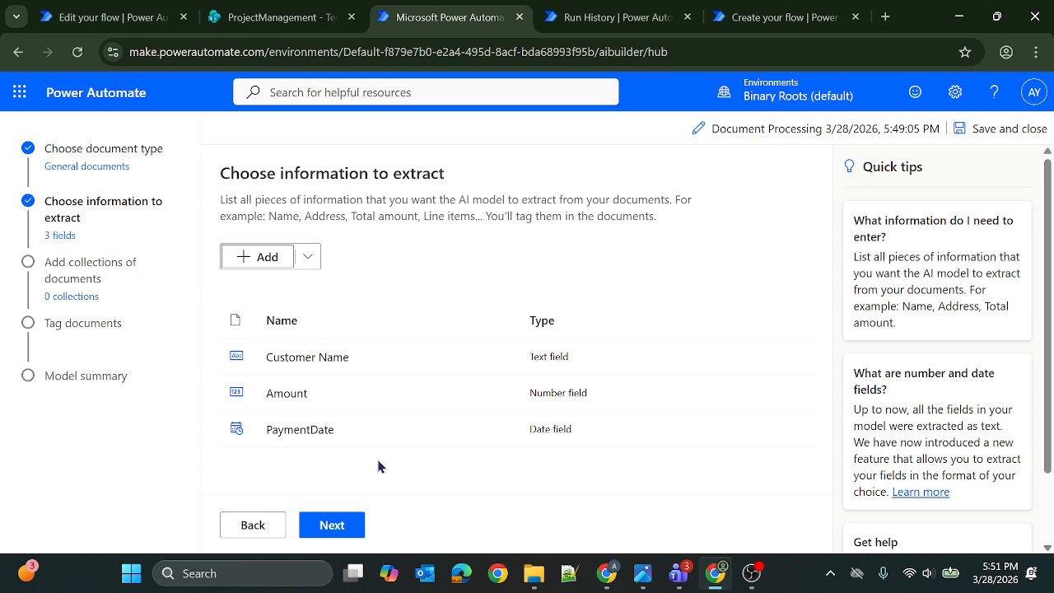
Step: Proceed to the document collections stage, create a new collection and name it Test
{"action": "left_click", "coordinate": [335, 525]}
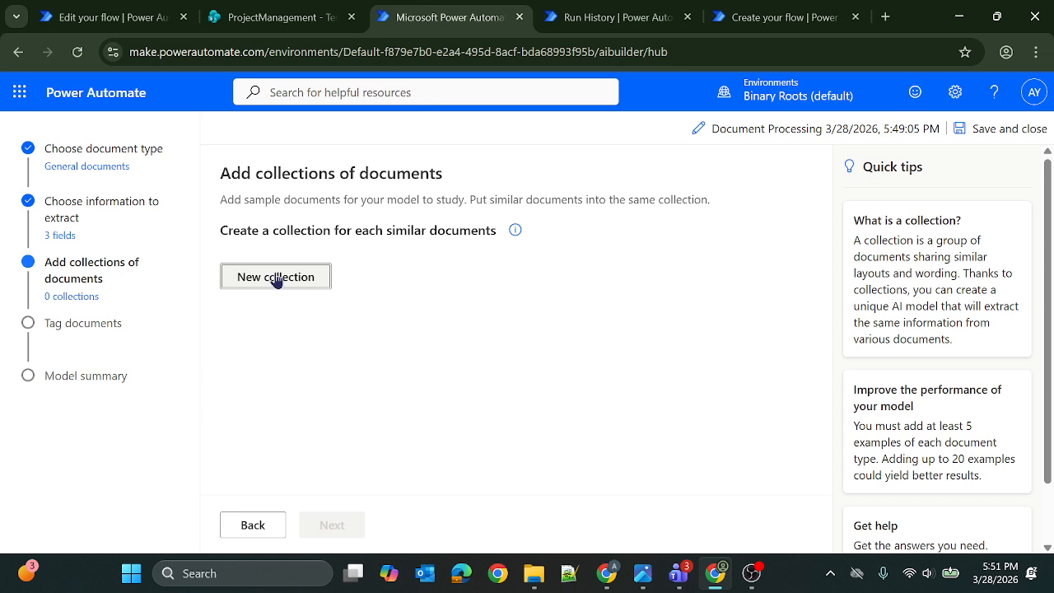
{"action": "left_click", "coordinate": [277, 280]}
{"action": "left_click", "coordinate": [266, 430]}
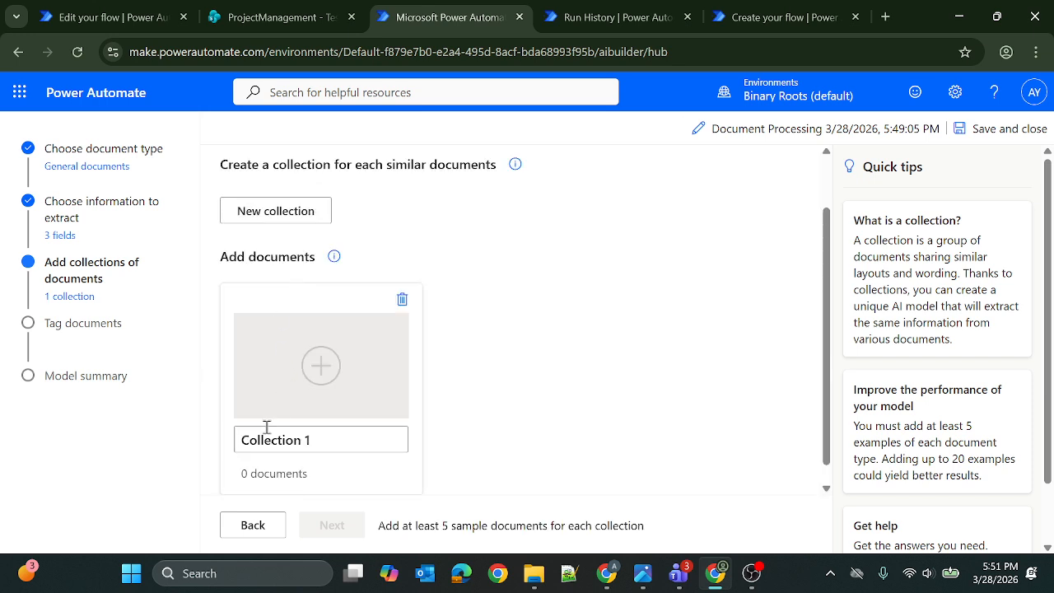
{"action": "double_click", "coordinate": [262, 430]}
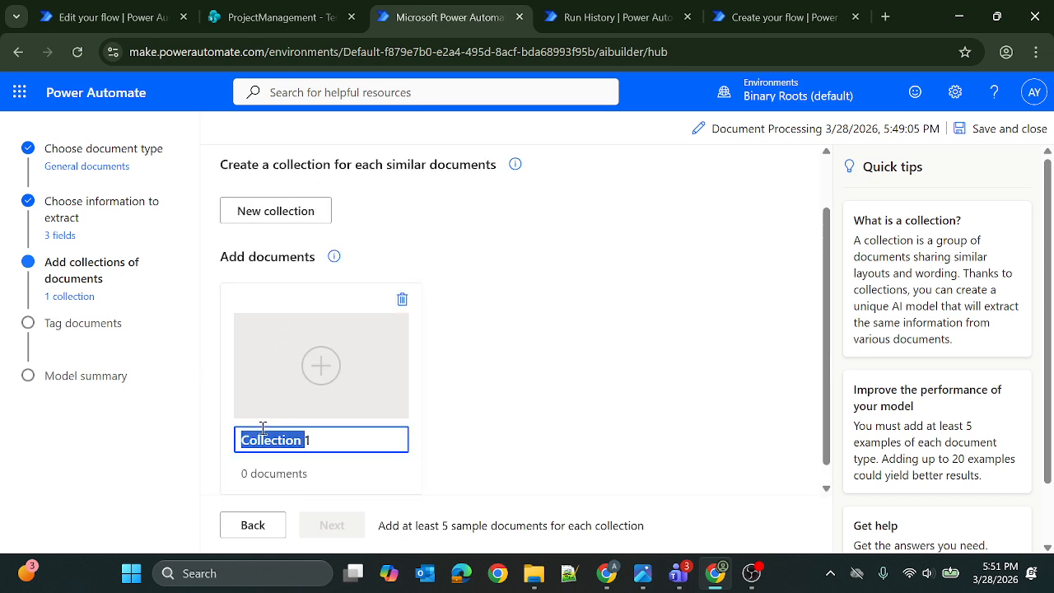
{"action": "key", "text": "BackSpace"}
{"action": "key", "text": "Delete"}
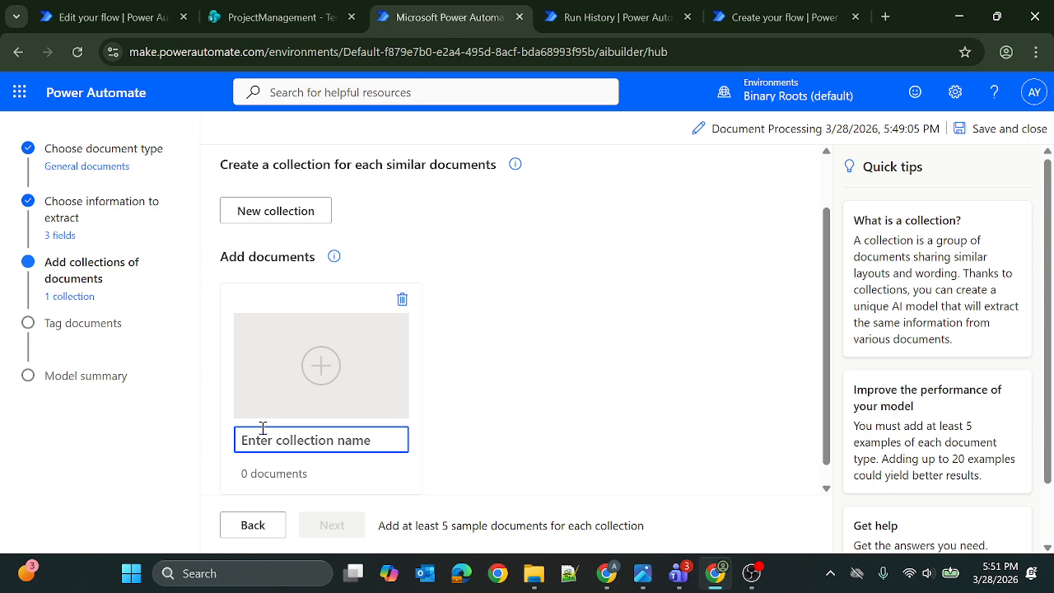
{"action": "type", "text": "Test"}
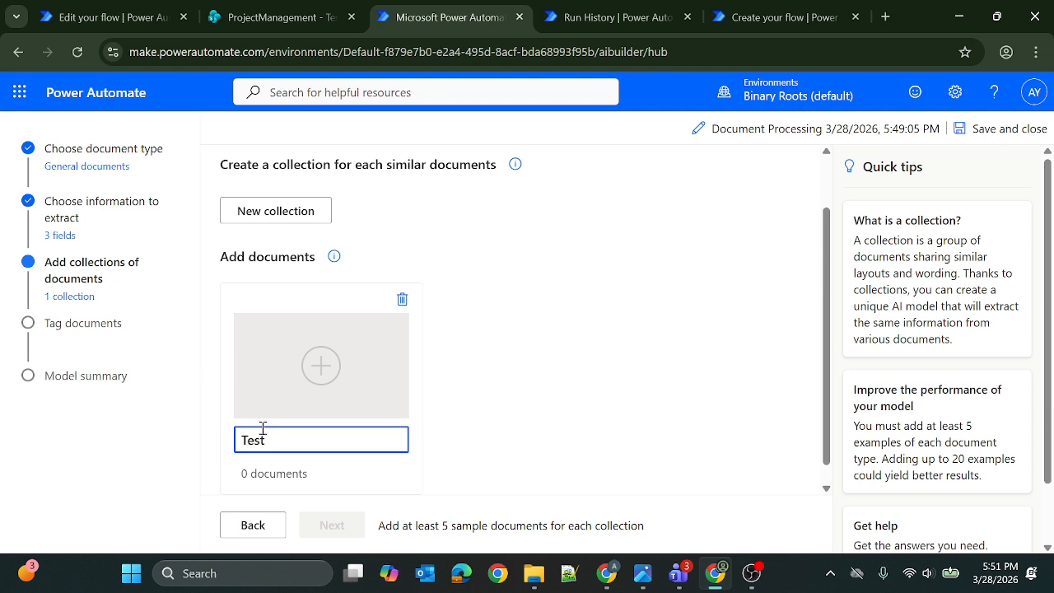
Step: Extend the new collection's name to TestModel_1
{"action": "type", "text": "D"}
{"action": "key", "text": "BackSpace"}
{"action": "type", "text": "Model_1"}
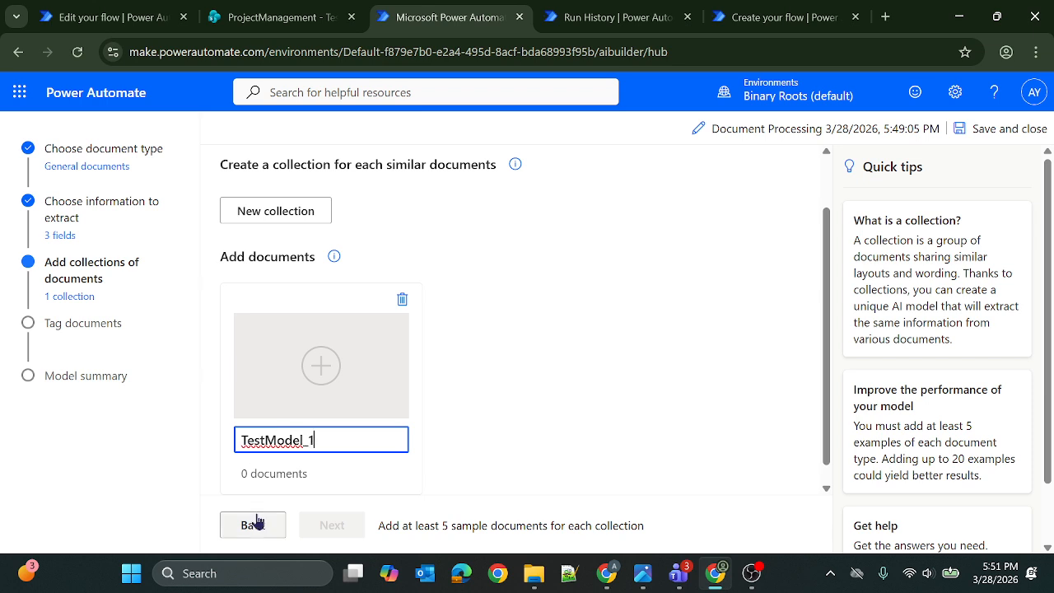
{"action": "left_click", "coordinate": [567, 407]}
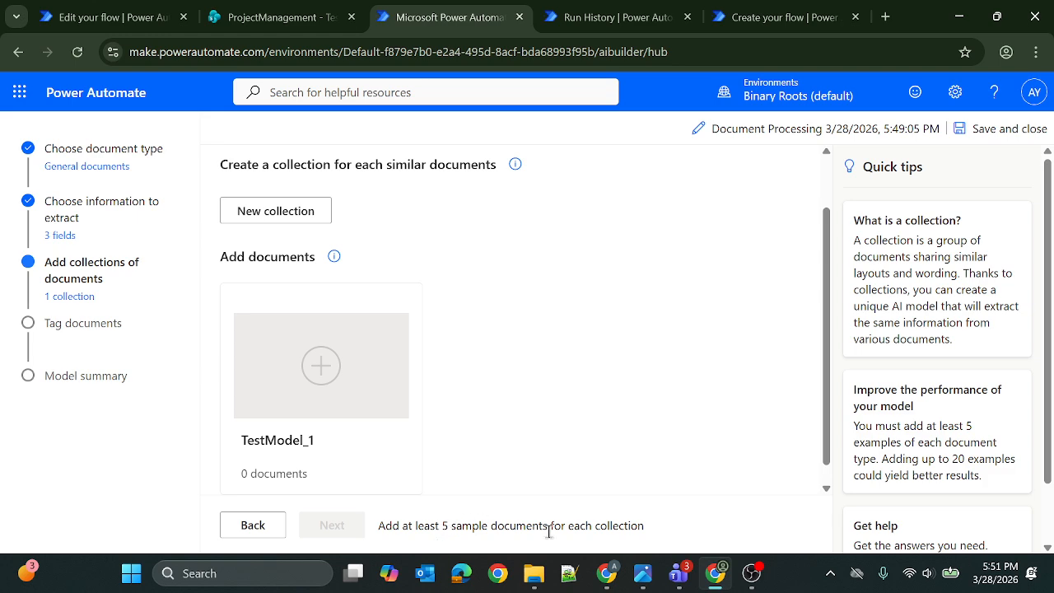
Step: Upload TestPDF1 from the device's SamplePDF folder into the TestModel_1 collection
{"action": "left_click", "coordinate": [321, 367]}
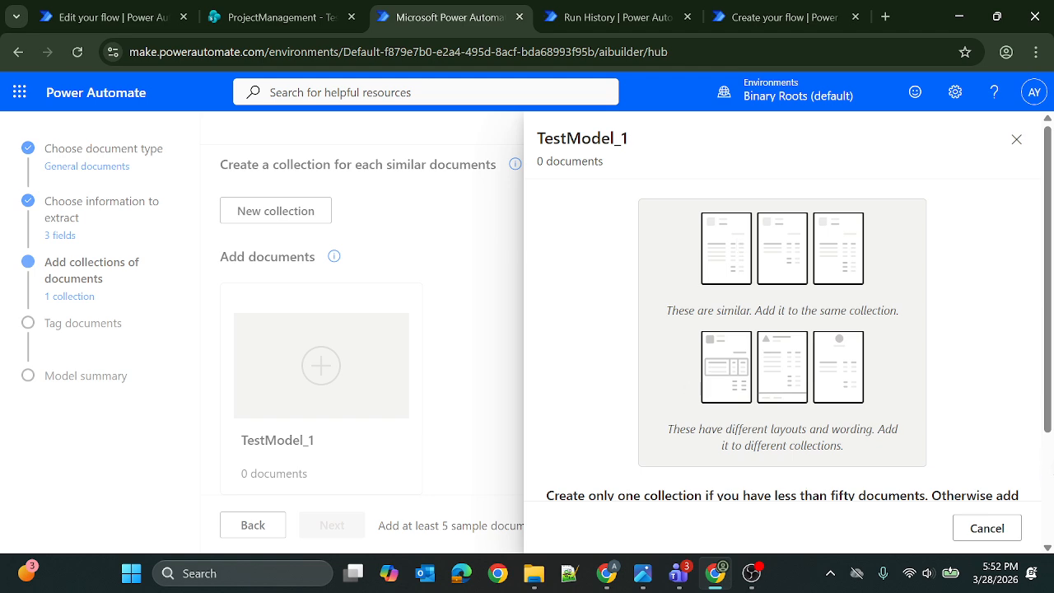
{"action": "scroll", "coordinate": [911, 456], "scroll_direction": "down", "scroll_amount": 2}
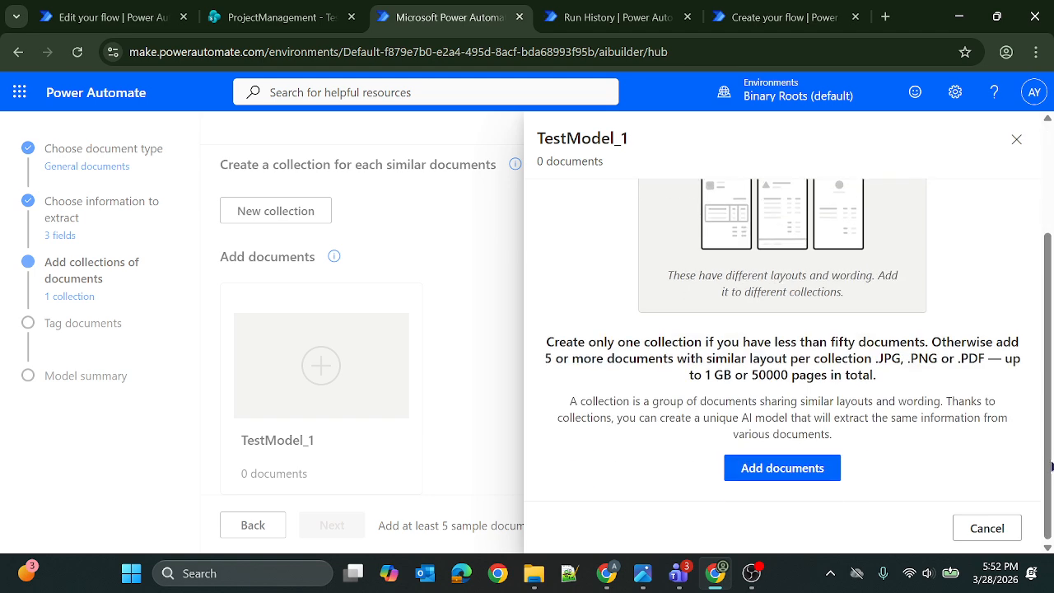
{"action": "left_click", "coordinate": [799, 469]}
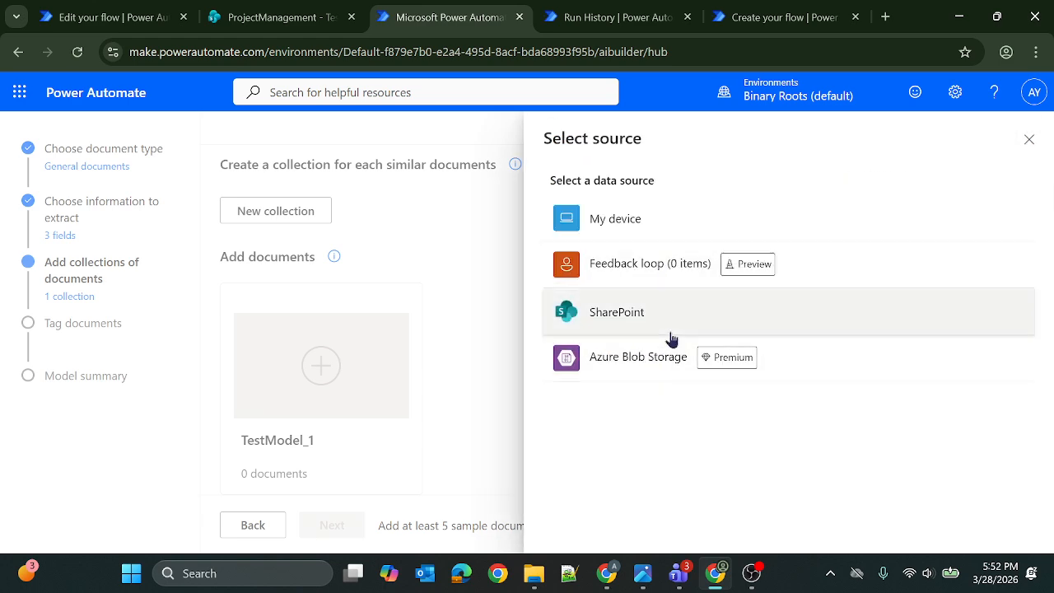
{"action": "left_click", "coordinate": [641, 216]}
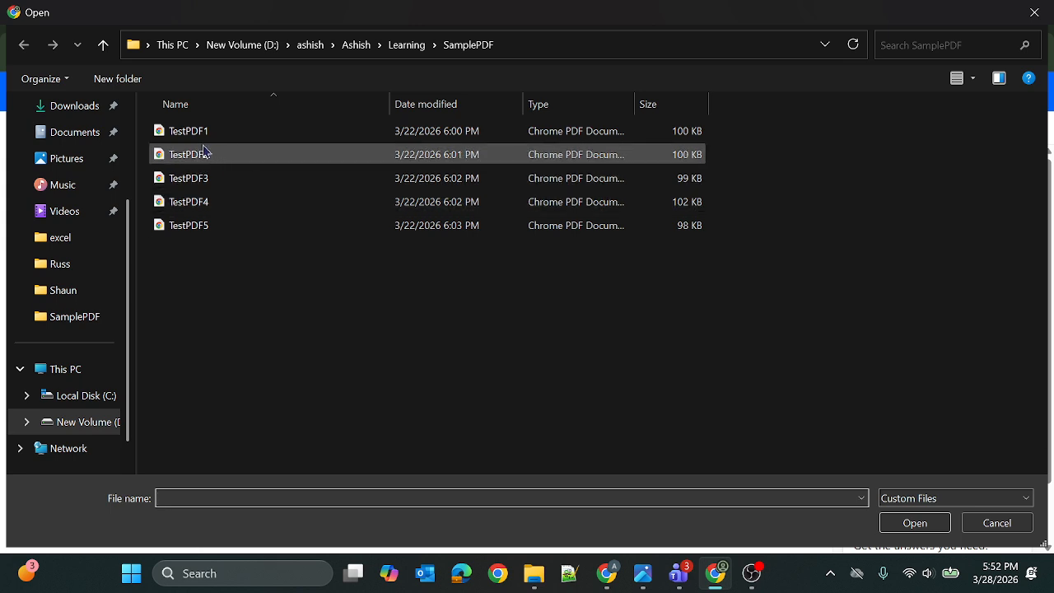
{"action": "left_click", "coordinate": [191, 133]}
{"action": "left_click", "coordinate": [194, 135]}
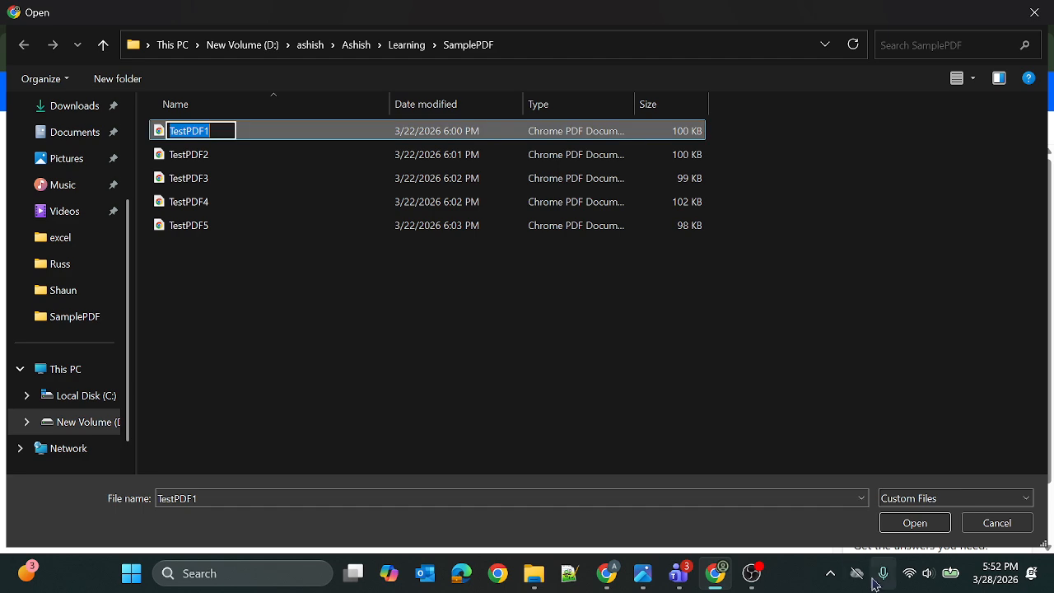
{"action": "left_click", "coordinate": [931, 531]}
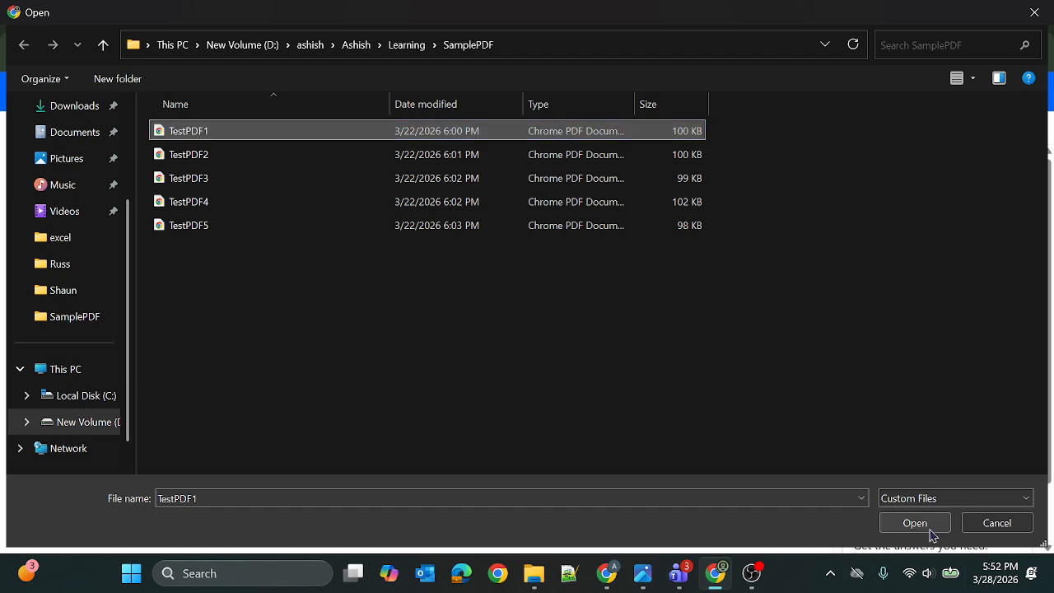
{"action": "left_click", "coordinate": [930, 529]}
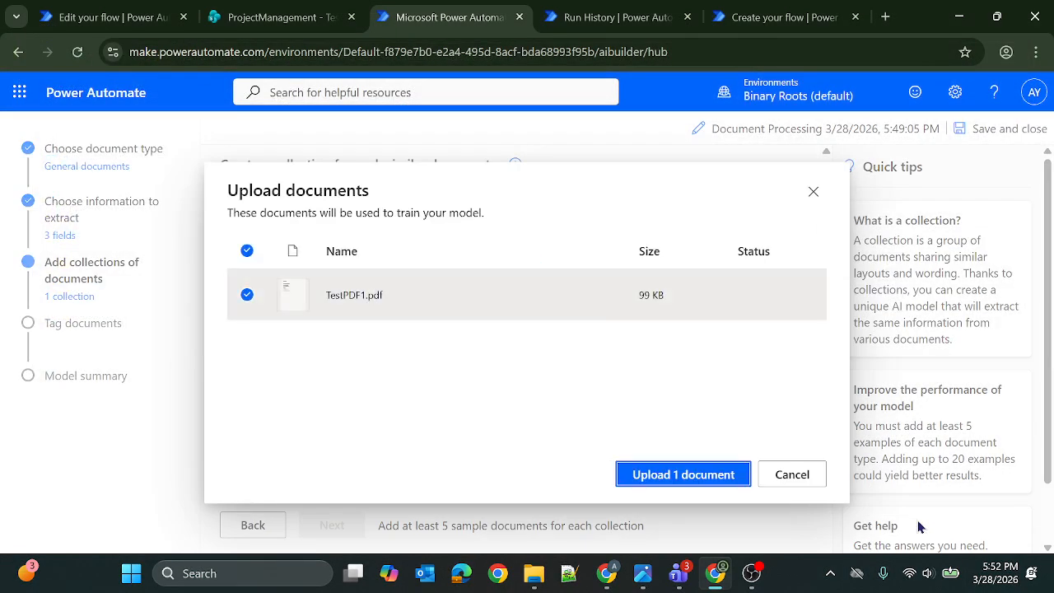
{"action": "left_click", "coordinate": [683, 475]}
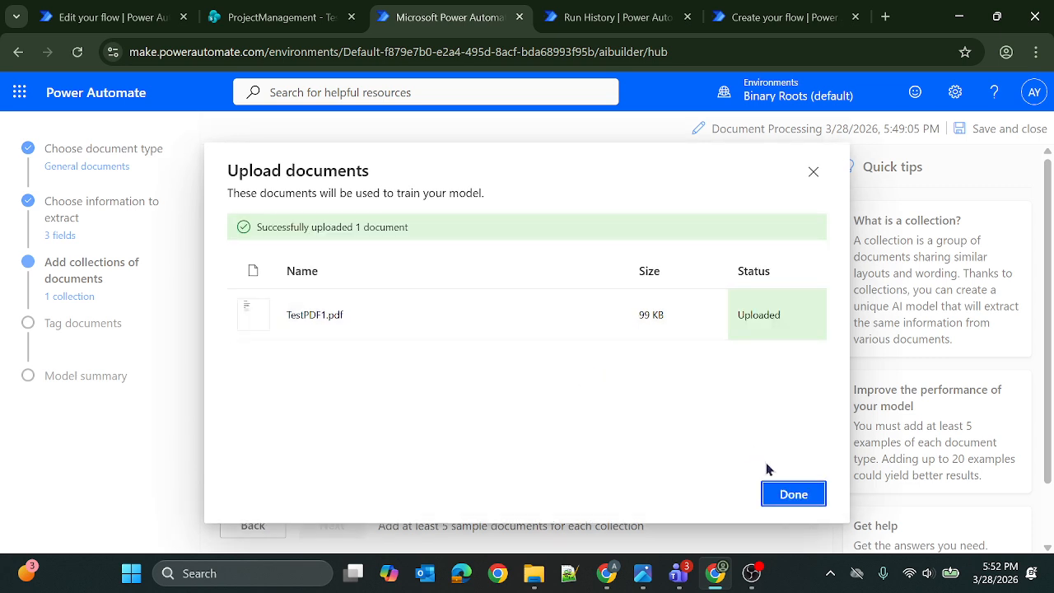
{"action": "left_click", "coordinate": [792, 494]}
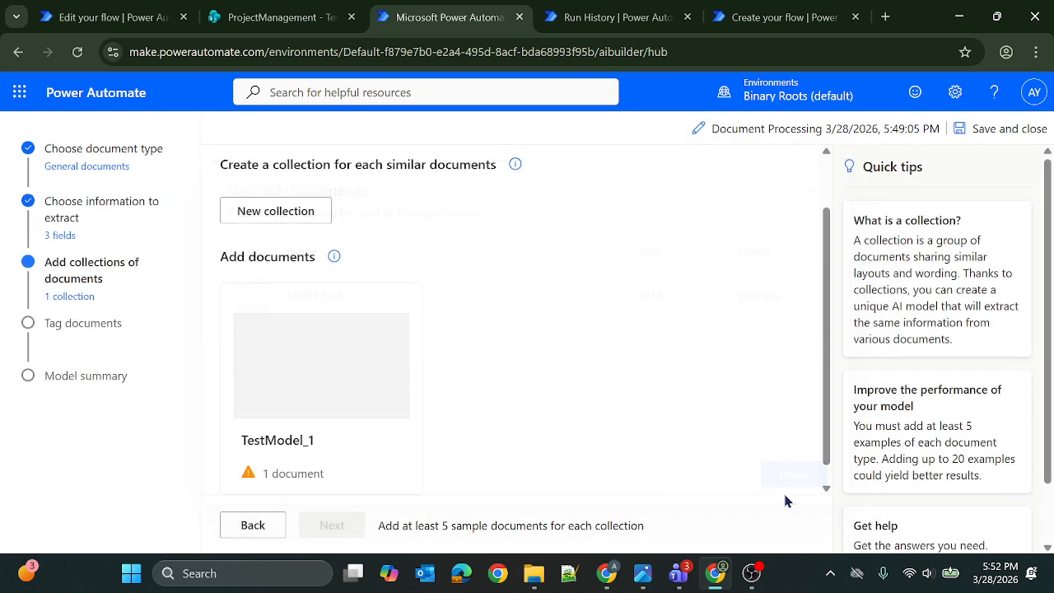
Step: Upload TestPDF2 through TestPDF5 from the device into the TestModel_1 collection and proceed to the document tagging stage
{"action": "left_click", "coordinate": [358, 402]}
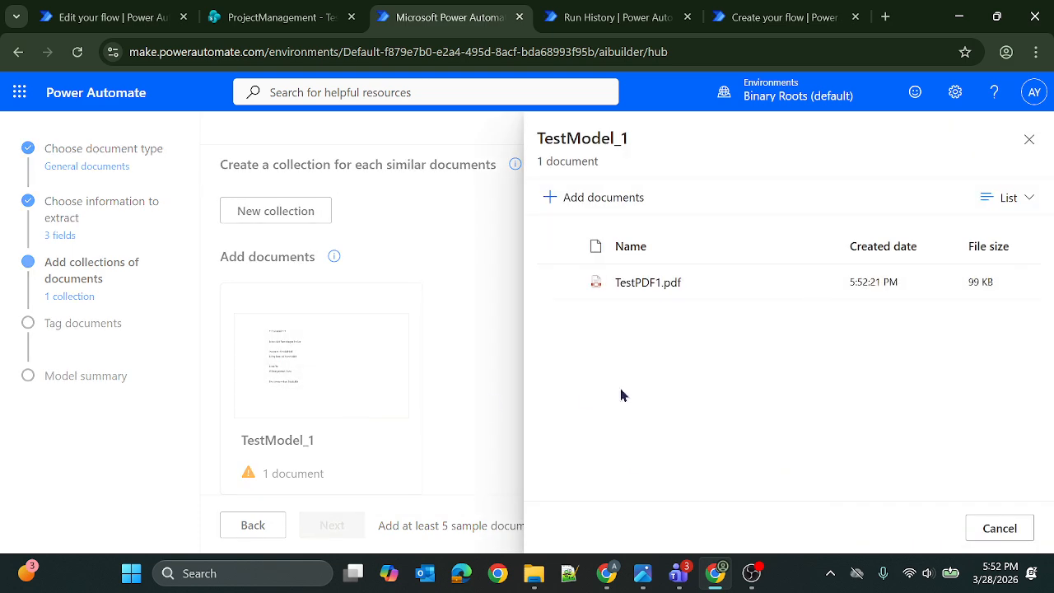
{"action": "left_click", "coordinate": [590, 194]}
{"action": "left_click", "coordinate": [617, 217]}
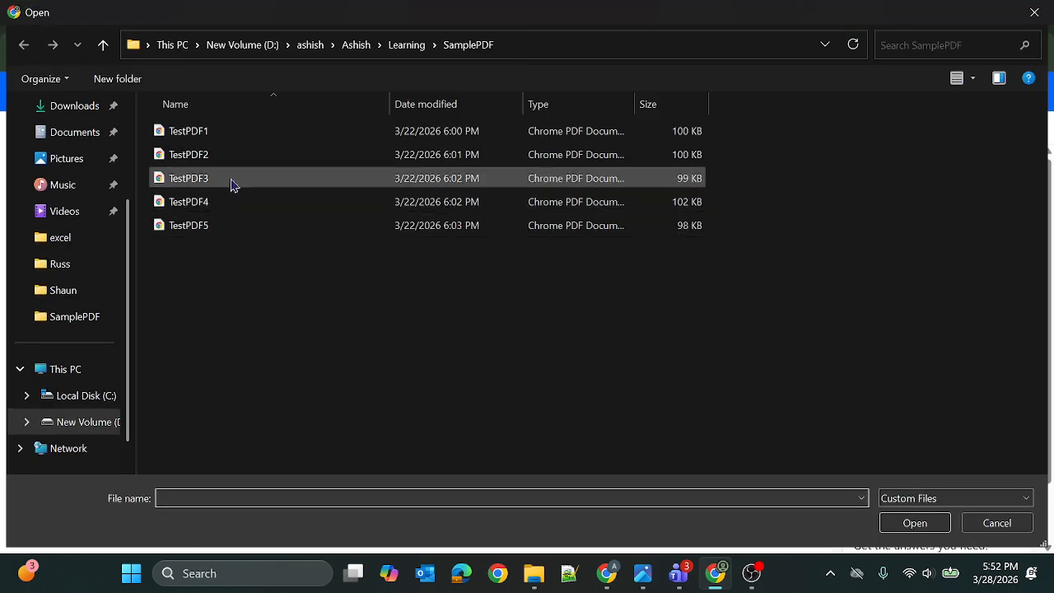
{"action": "left_click", "coordinate": [212, 163]}
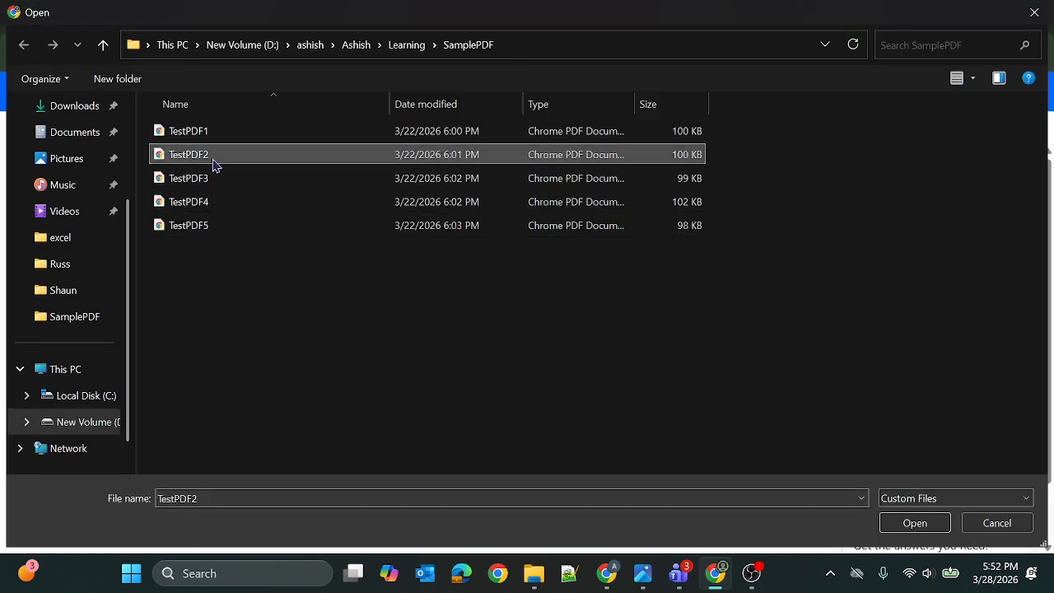
{"action": "left_click", "coordinate": [193, 227], "text": "shift"}
{"action": "left_click", "coordinate": [910, 524]}
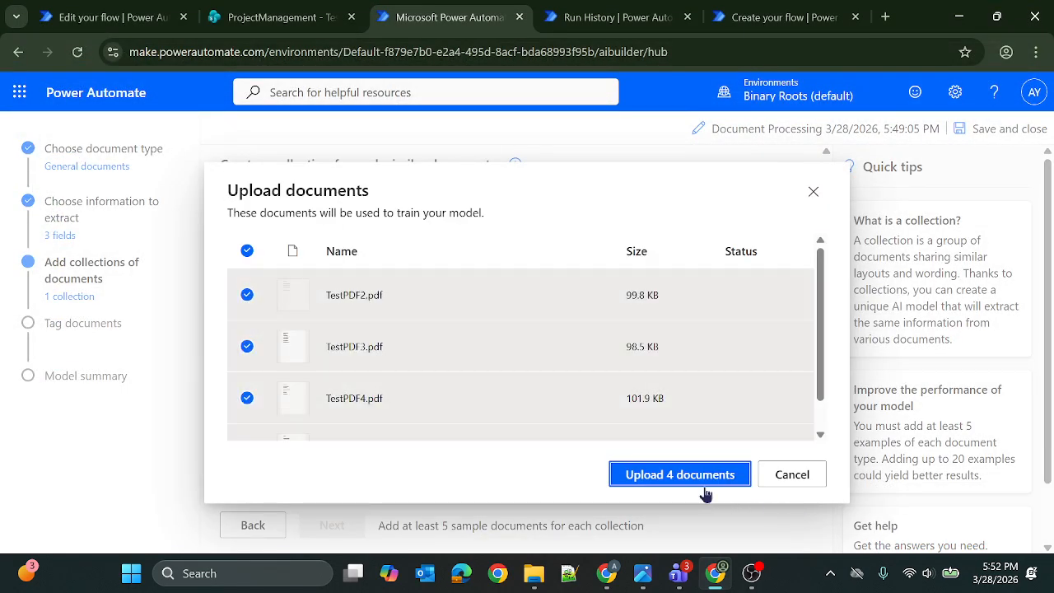
{"action": "left_click", "coordinate": [680, 474]}
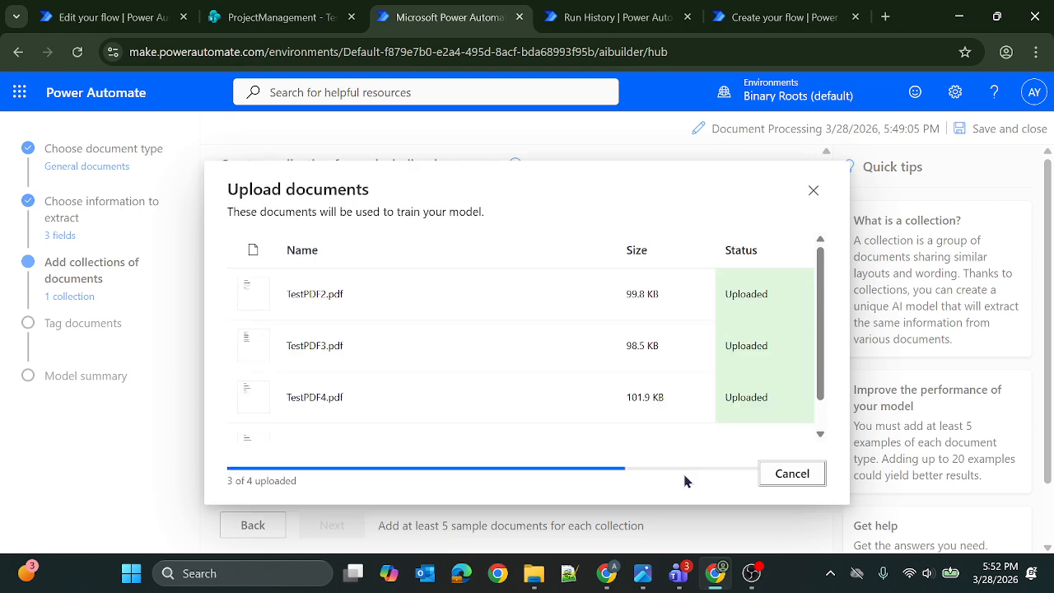
{"action": "left_click", "coordinate": [794, 494]}
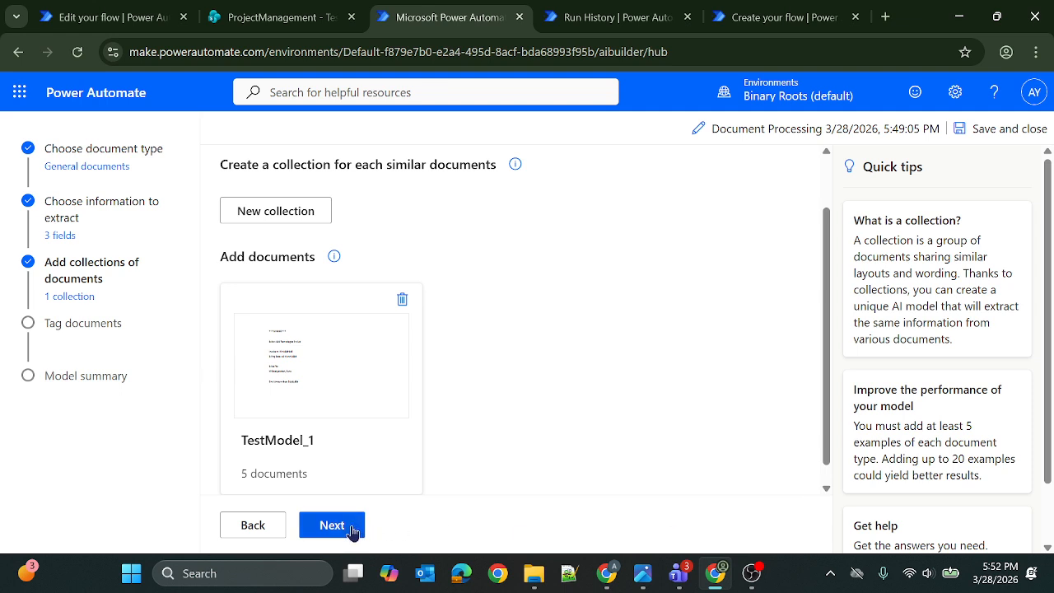
{"action": "left_click", "coordinate": [313, 440]}
{"action": "left_click", "coordinate": [338, 521]}
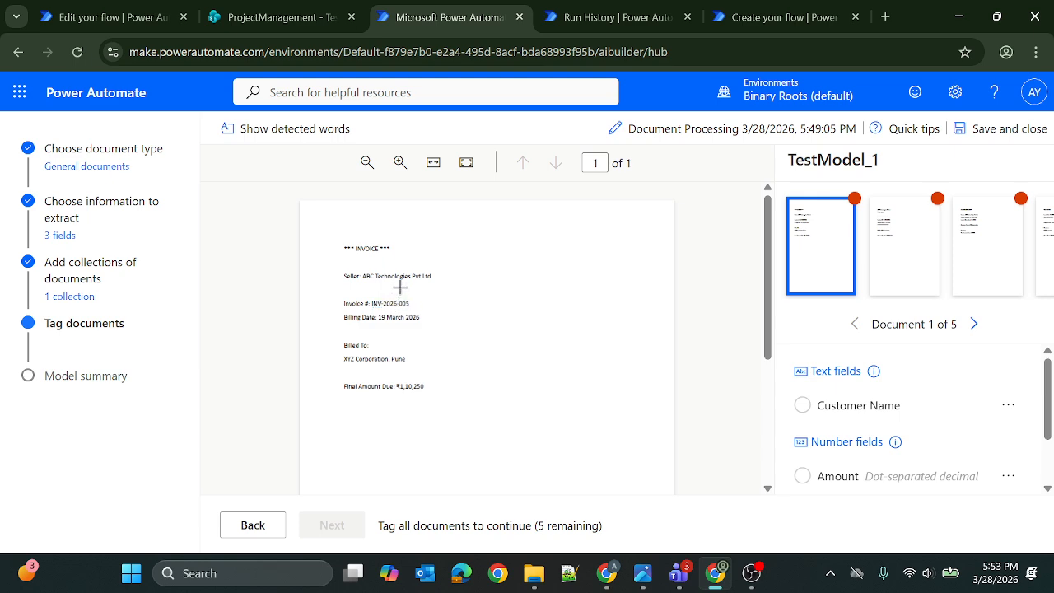
Step: On the first invoice, tag ₹1,10,250 as Amount, ABC as Customer Name and the 19 in the billing date as PaymentDate
{"action": "left_click", "coordinate": [417, 390]}
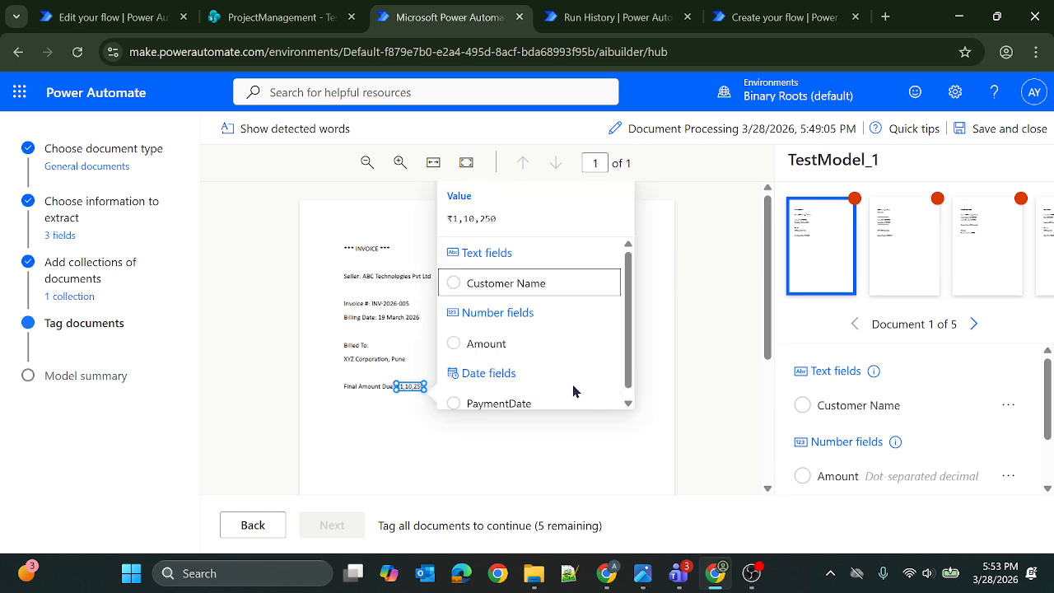
{"action": "left_click", "coordinate": [486, 346]}
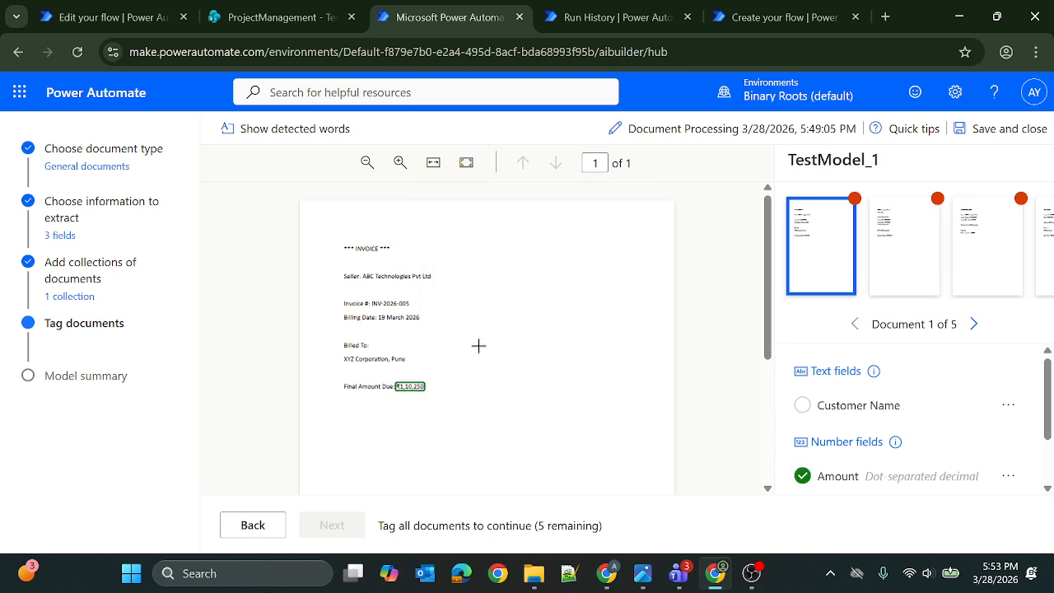
{"action": "left_click", "coordinate": [399, 281]}
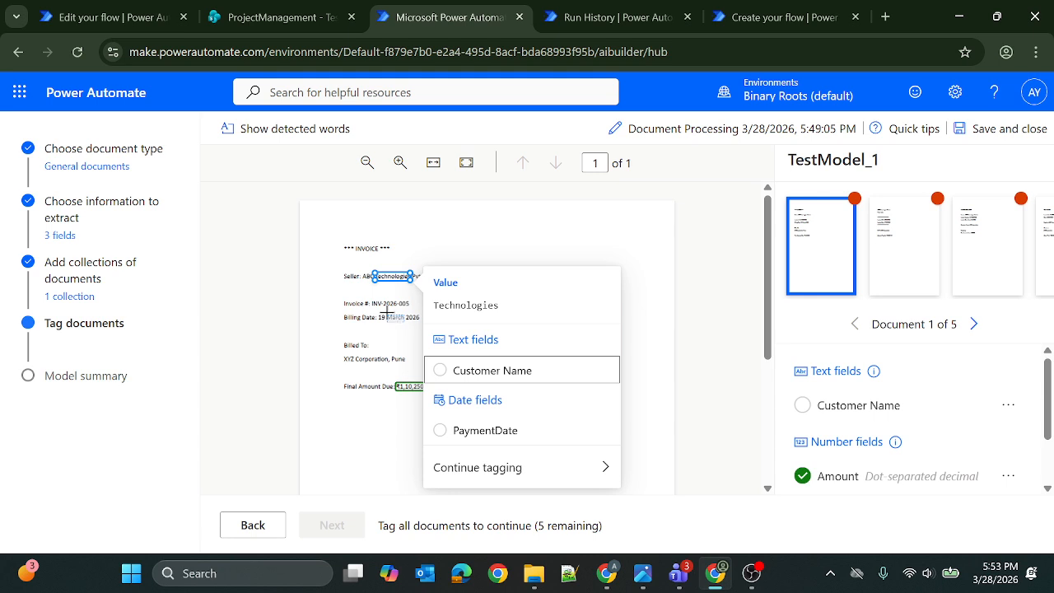
{"action": "left_click", "coordinate": [368, 278]}
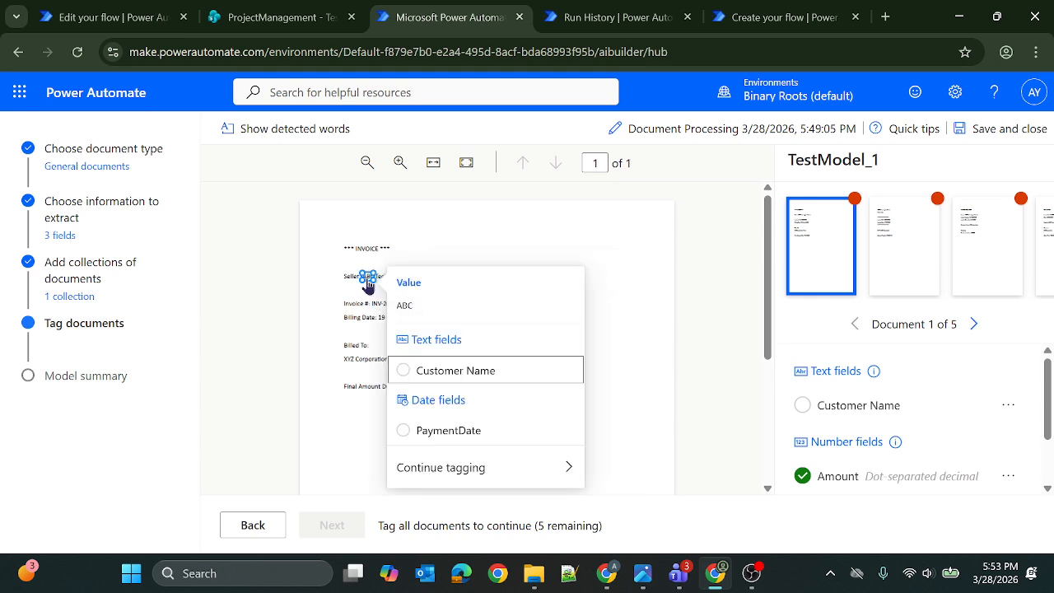
{"action": "left_click", "coordinate": [445, 372]}
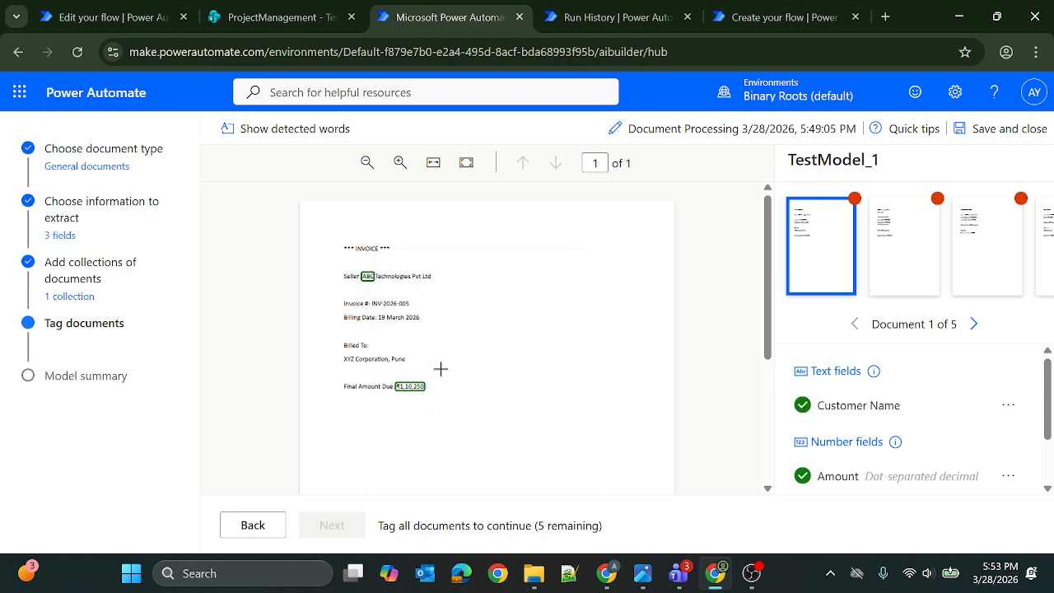
{"action": "left_click", "coordinate": [384, 317]}
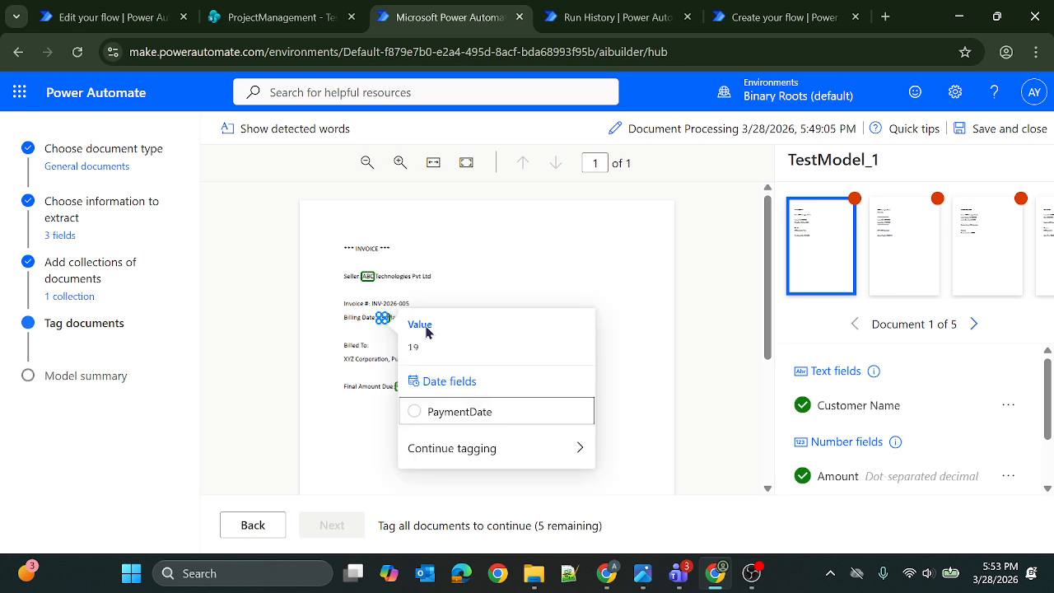
{"action": "left_click", "coordinate": [482, 415]}
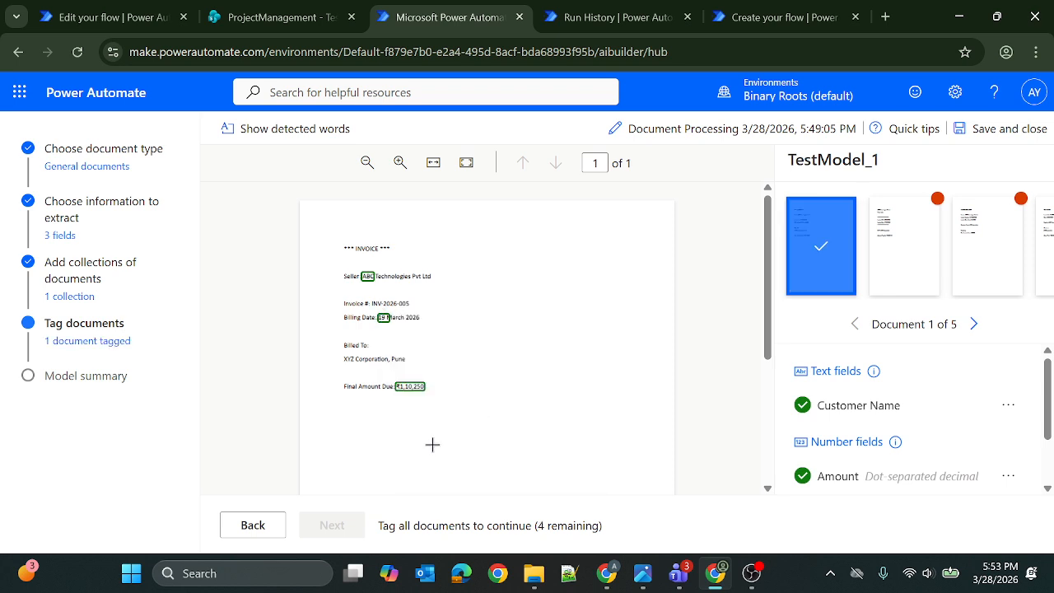
Step: Try to enlarge the PaymentDate tag on the first invoice to cover the whole billing date, 19 March 2026
{"action": "left_click", "coordinate": [383, 318]}
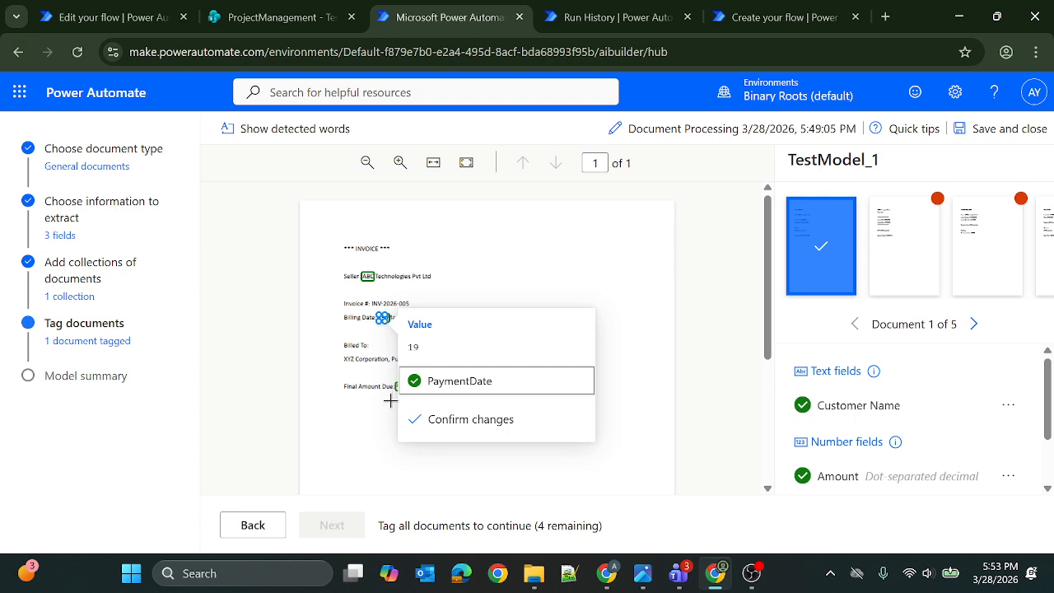
{"action": "left_click", "coordinate": [534, 289]}
{"action": "left_click", "coordinate": [388, 316]}
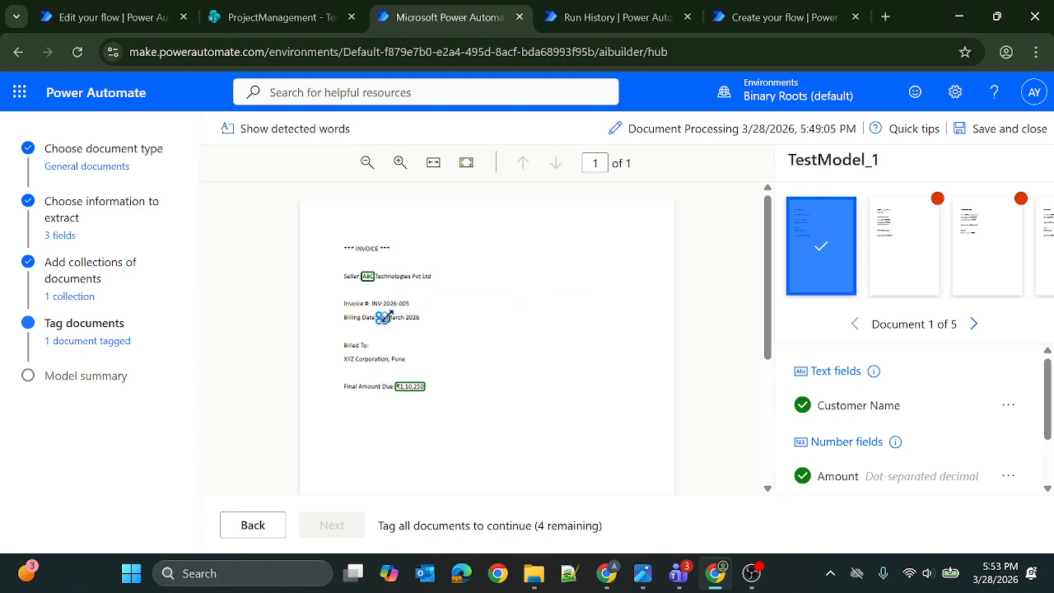
{"action": "left_click_drag", "start_coordinate": [400, 323], "coordinate": [475, 277]}
{"action": "left_click", "coordinate": [474, 277]}
{"action": "left_click", "coordinate": [382, 317]}
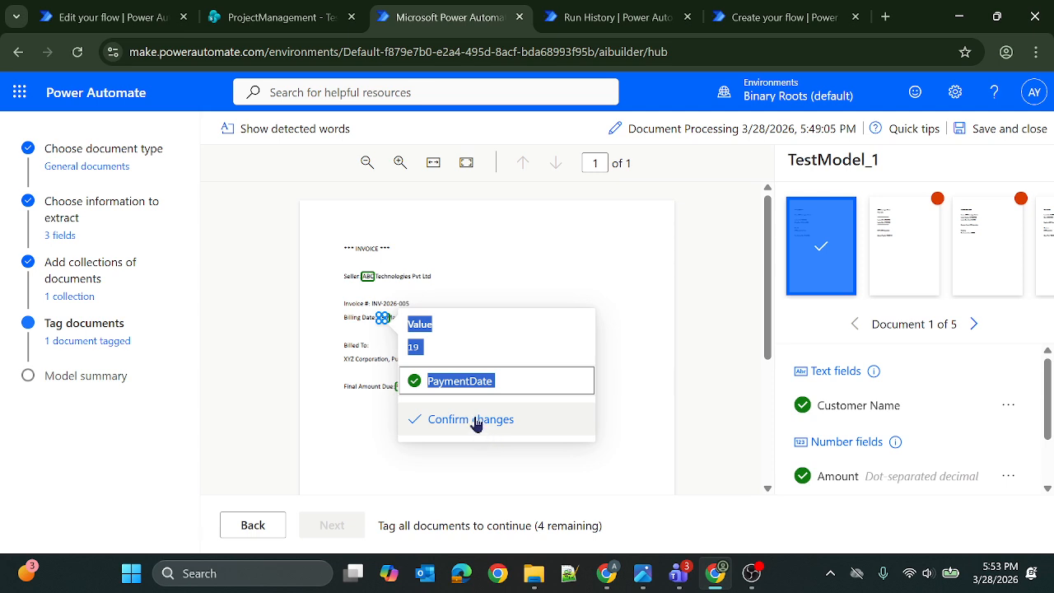
{"action": "left_click", "coordinate": [560, 267]}
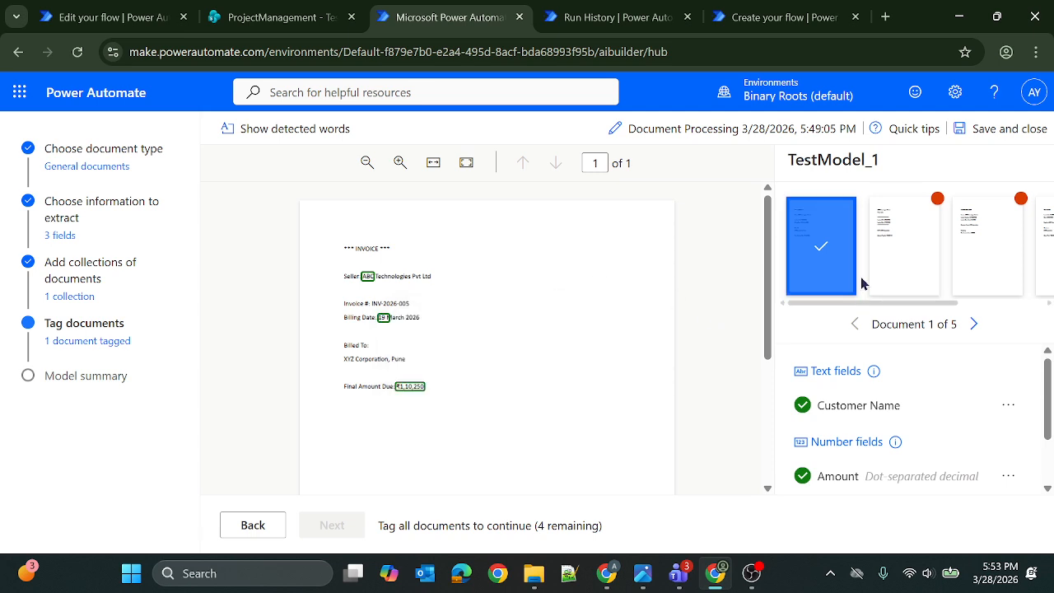
Step: On the second invoice, tag ABC as Customer Name, 17-03-2026 as PaymentDate and 75,000 as Amount
{"action": "left_click", "coordinate": [928, 272]}
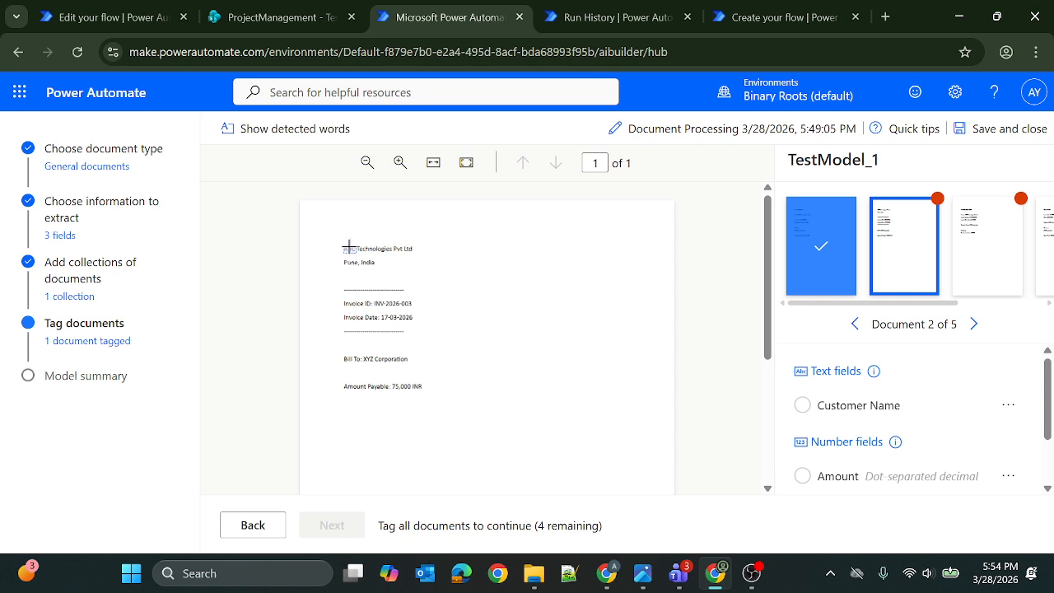
{"action": "left_click", "coordinate": [353, 252]}
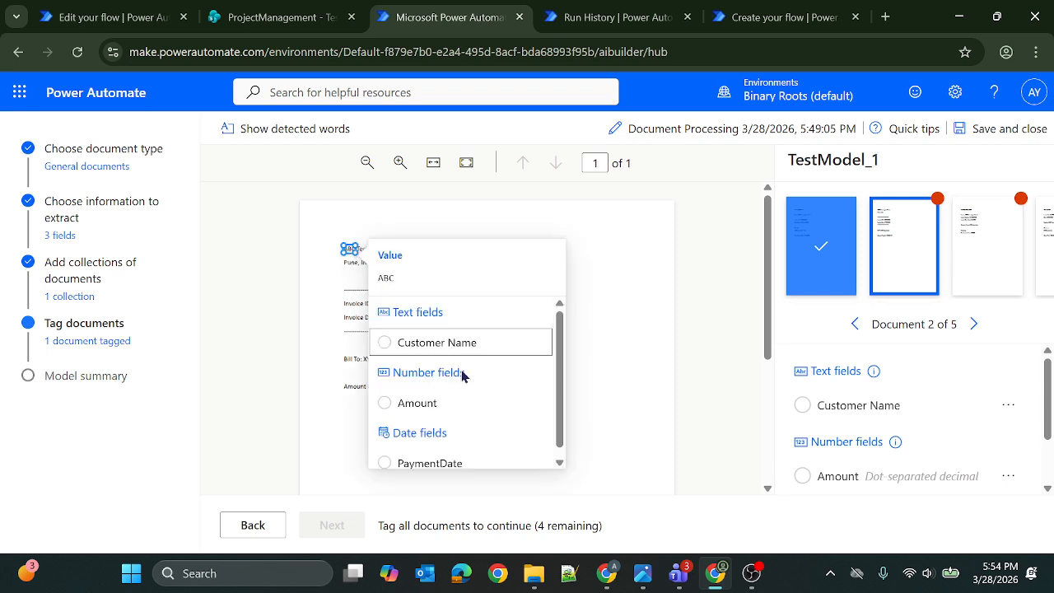
{"action": "left_click", "coordinate": [428, 338]}
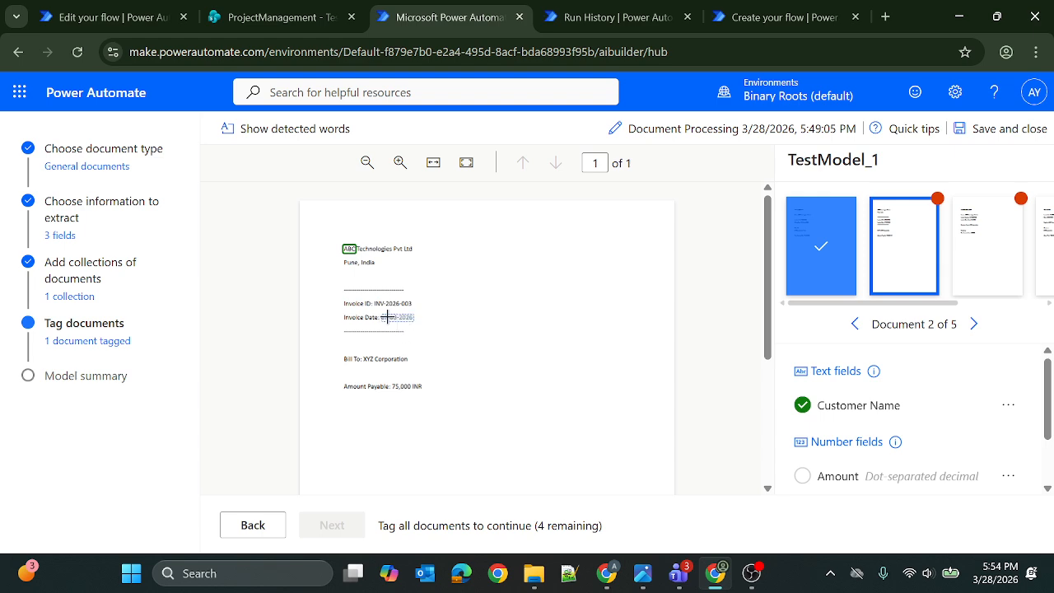
{"action": "left_click", "coordinate": [386, 317]}
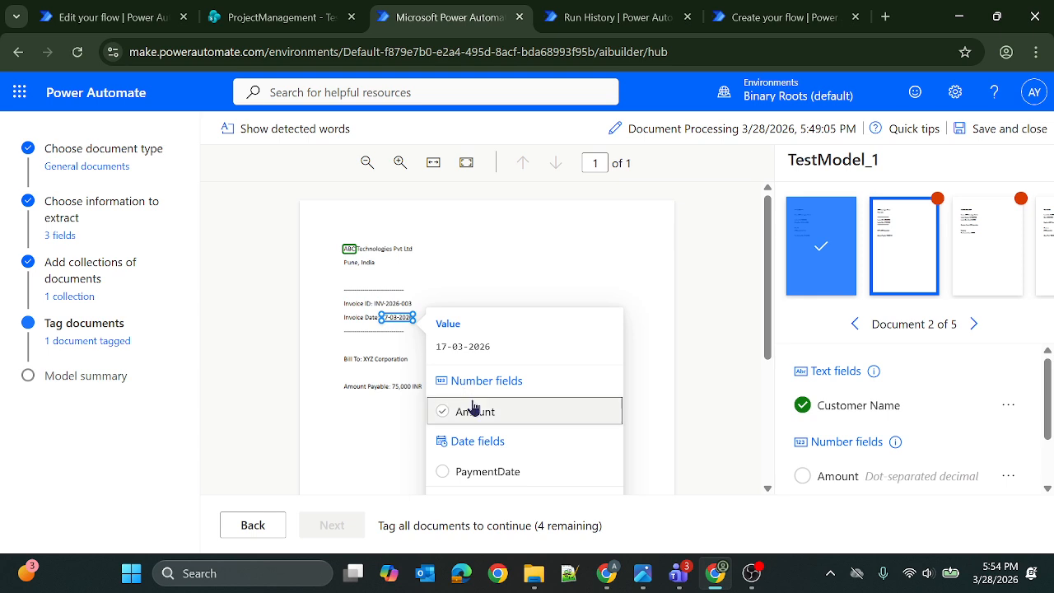
{"action": "left_click", "coordinate": [478, 467]}
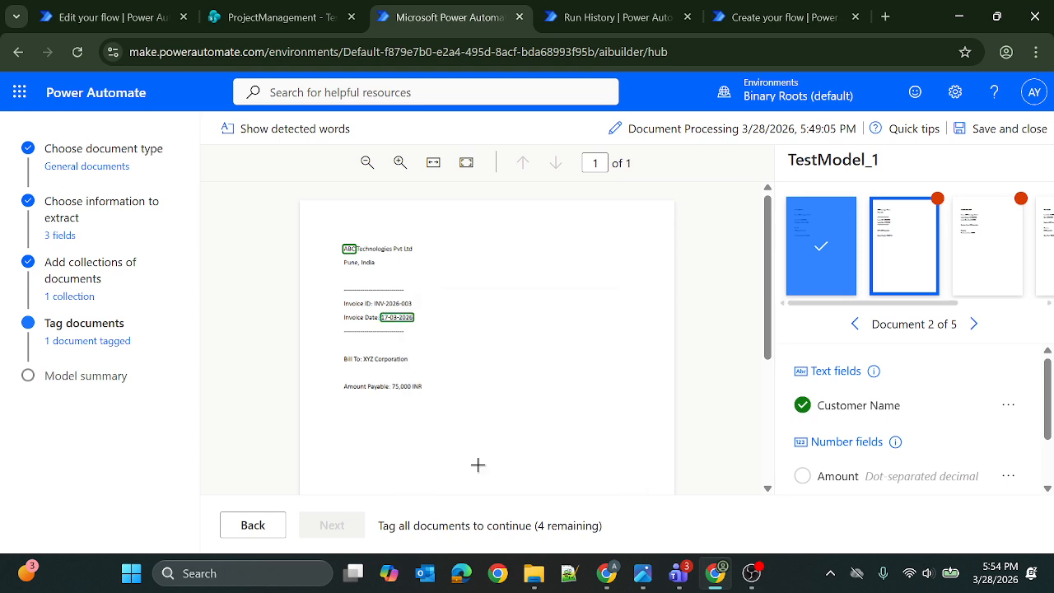
{"action": "left_click", "coordinate": [402, 392]}
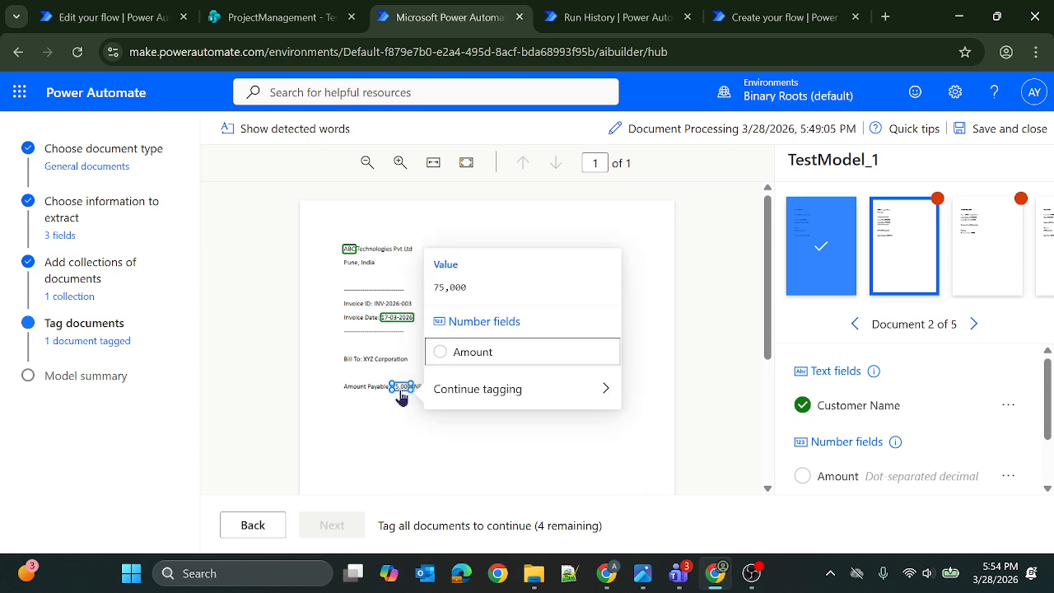
{"action": "left_click", "coordinate": [471, 346]}
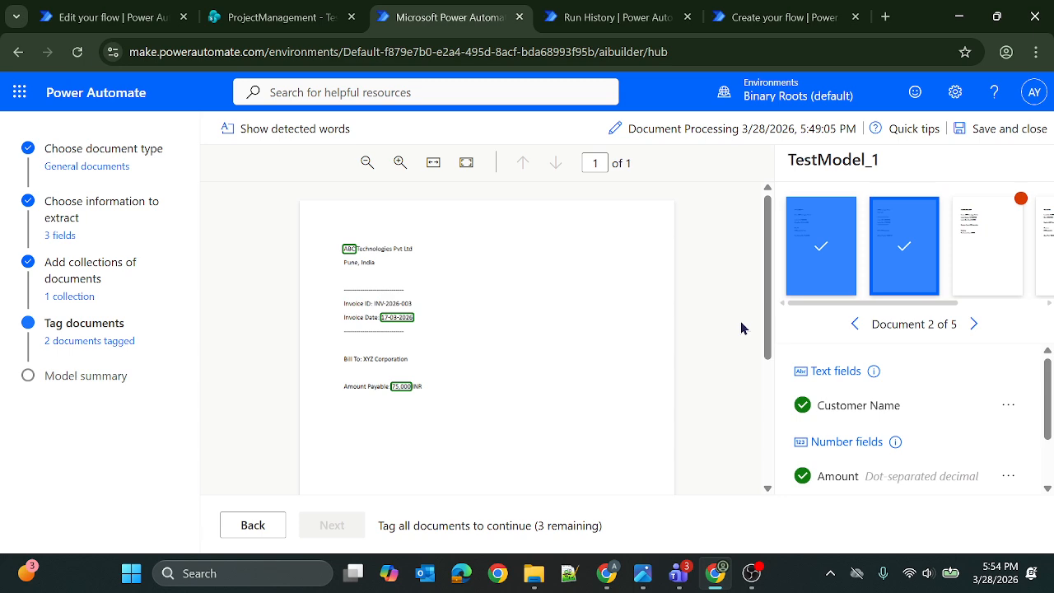
Step: On the third invoice, tag ABC as Customer Name, the 18 in the invoice date as PaymentDate and 150000 as Amount
{"action": "left_click", "coordinate": [1010, 251]}
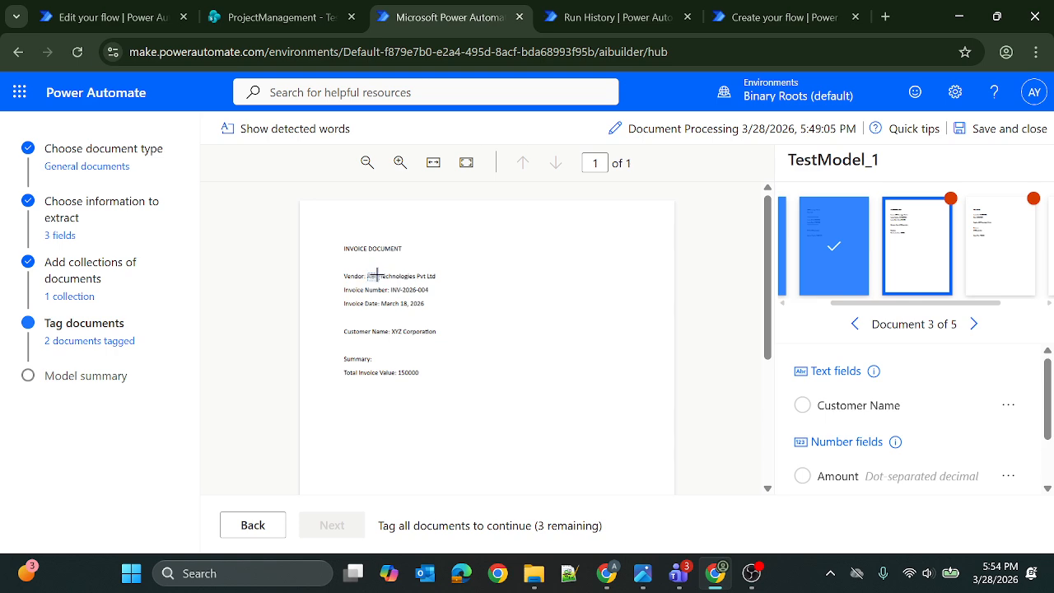
{"action": "left_click", "coordinate": [377, 278]}
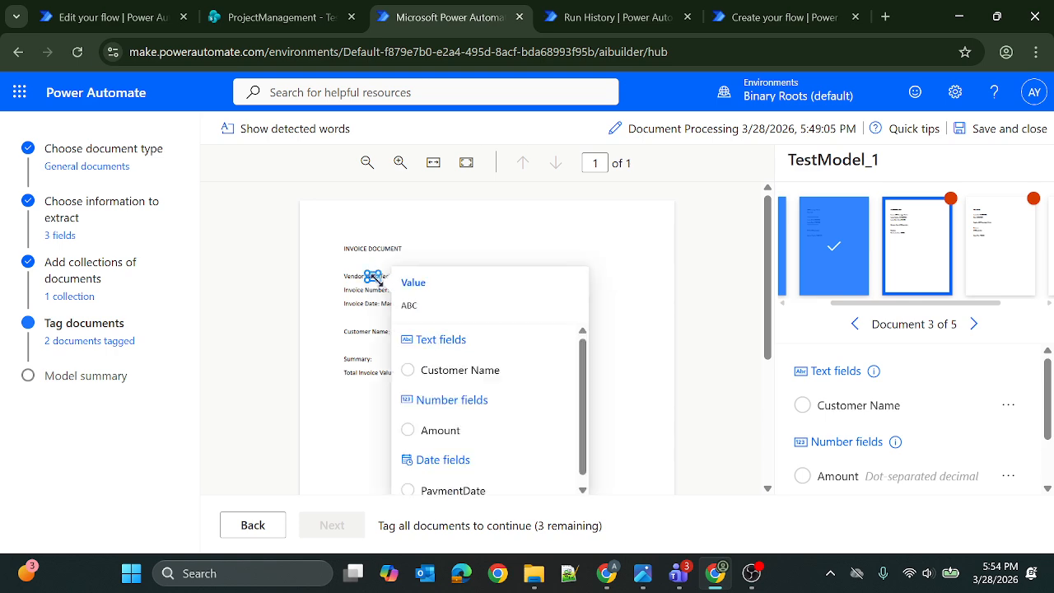
{"action": "left_click", "coordinate": [425, 378]}
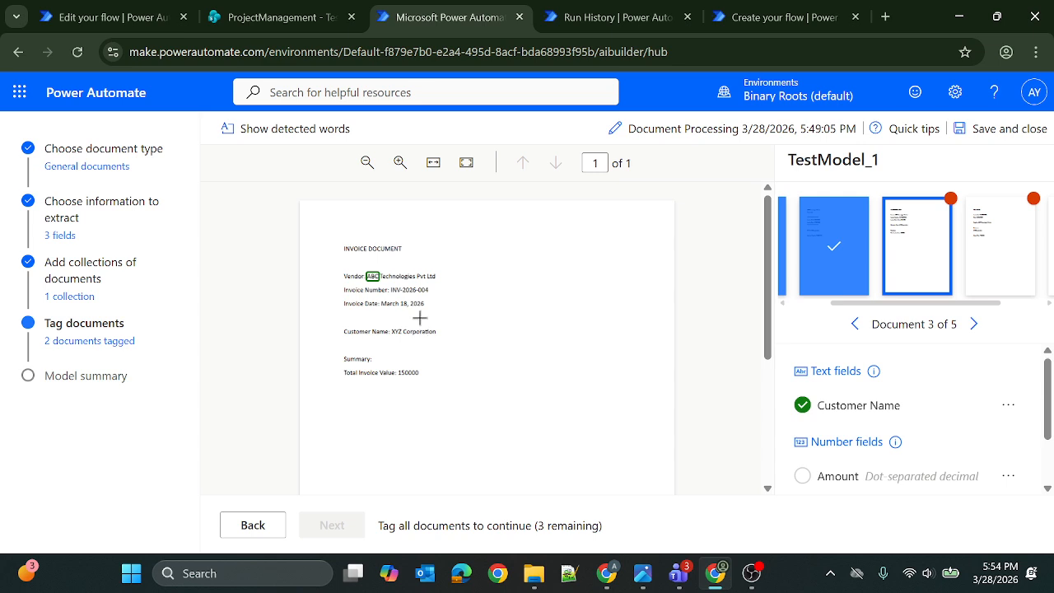
{"action": "left_click", "coordinate": [400, 305]}
{"action": "left_click", "coordinate": [405, 308]}
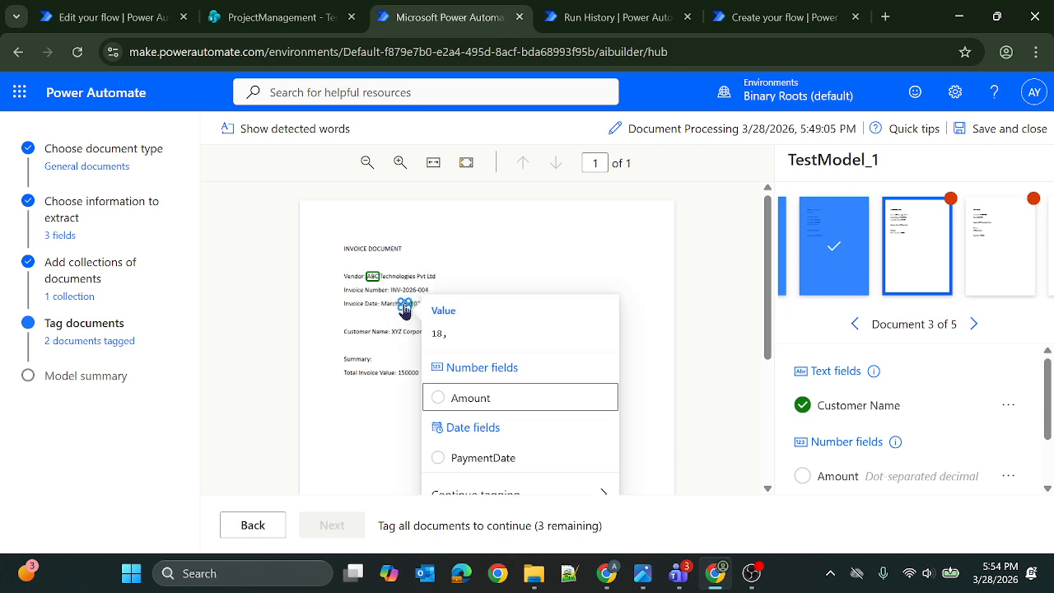
{"action": "left_click", "coordinate": [469, 458]}
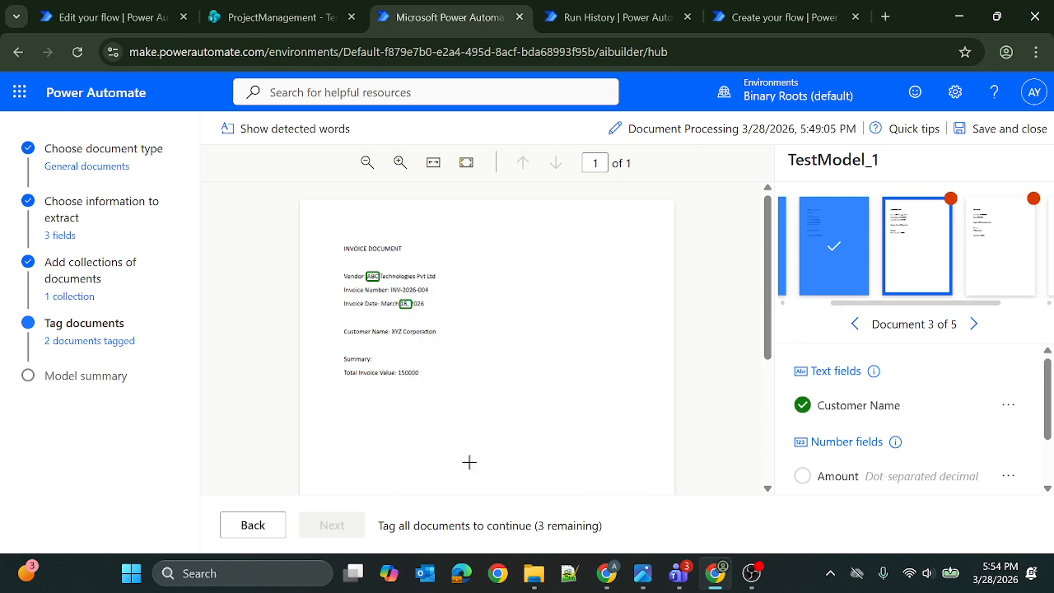
{"action": "left_click", "coordinate": [407, 371]}
{"action": "left_click", "coordinate": [489, 337]}
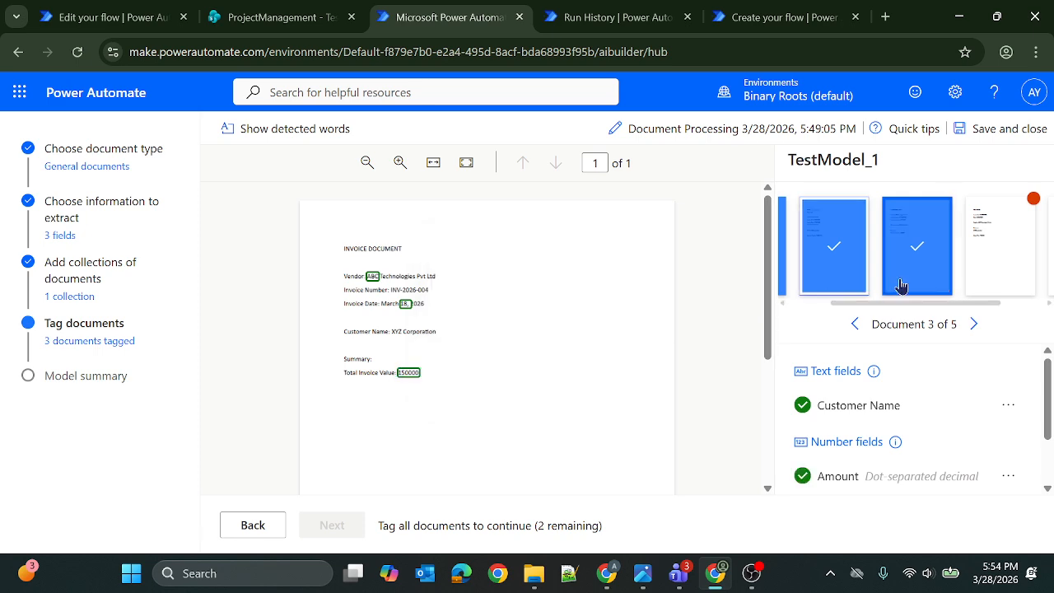
Step: On the fourth invoice, tag ABC as Customer Name, ₹98,500 as Amount and 16/03/2026 as PaymentDate
{"action": "left_click", "coordinate": [1005, 257]}
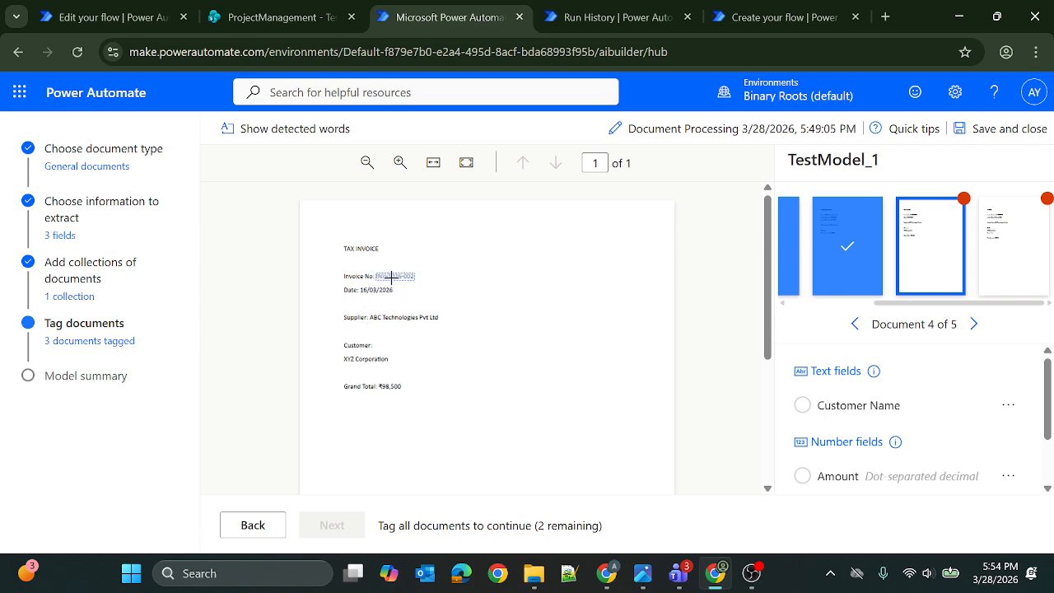
{"action": "left_click", "coordinate": [375, 317]}
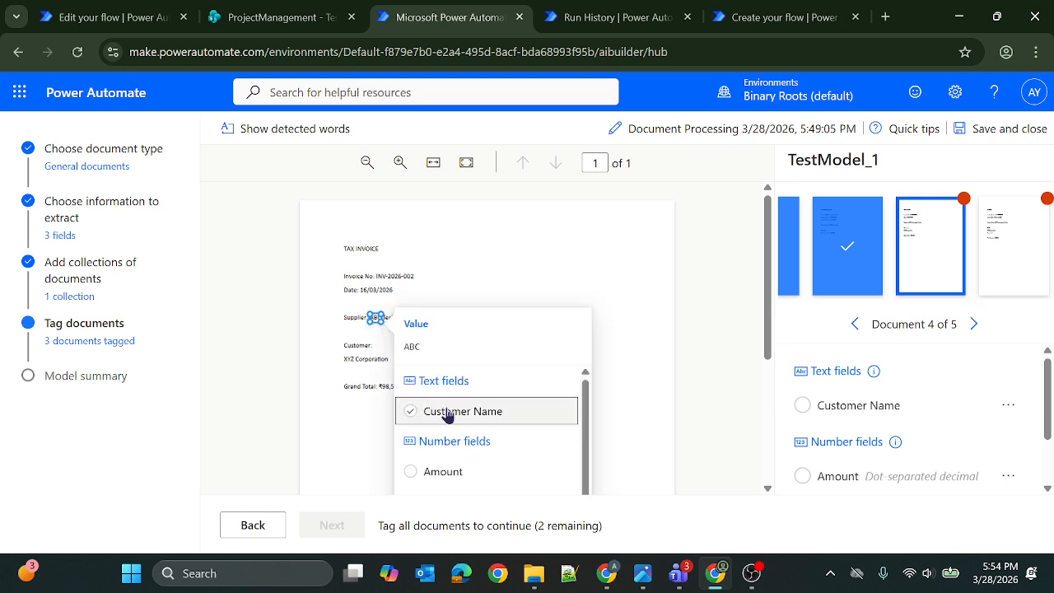
{"action": "left_click", "coordinate": [447, 411]}
{"action": "left_click", "coordinate": [387, 392]}
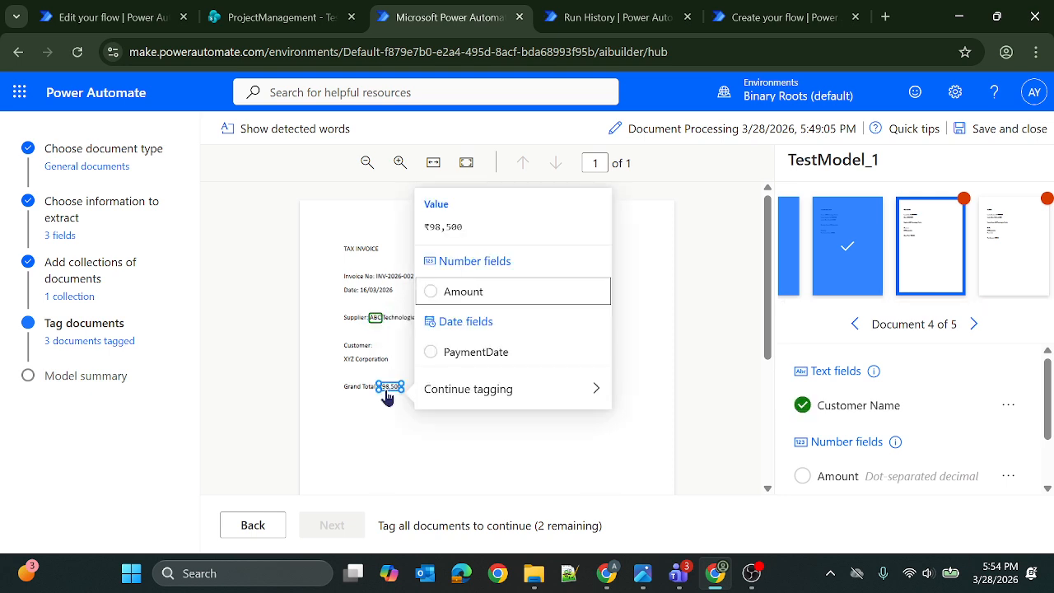
{"action": "left_click", "coordinate": [458, 294]}
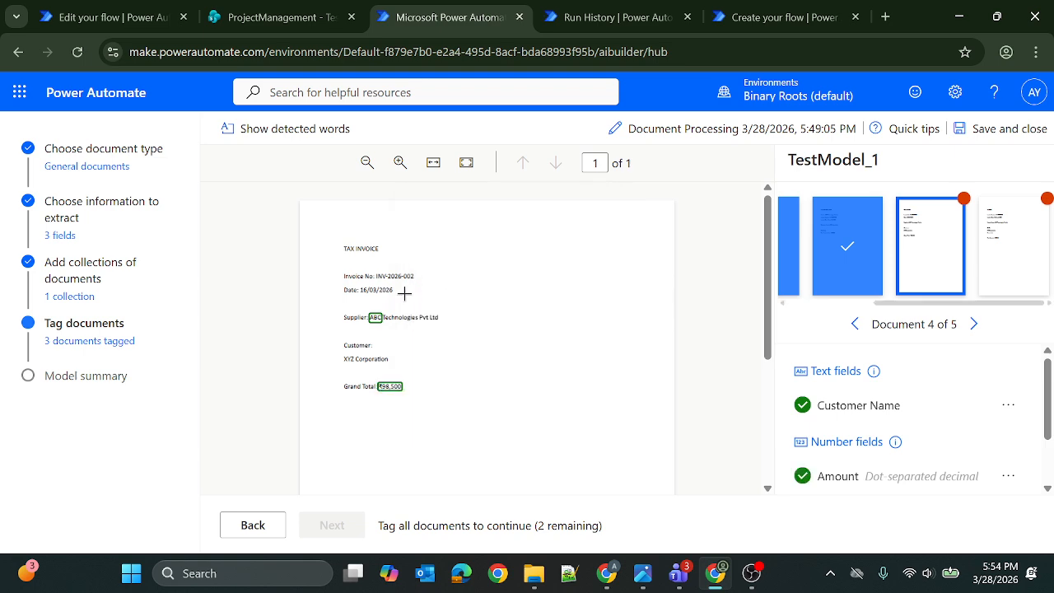
{"action": "left_click", "coordinate": [368, 289]}
{"action": "left_click", "coordinate": [468, 383]}
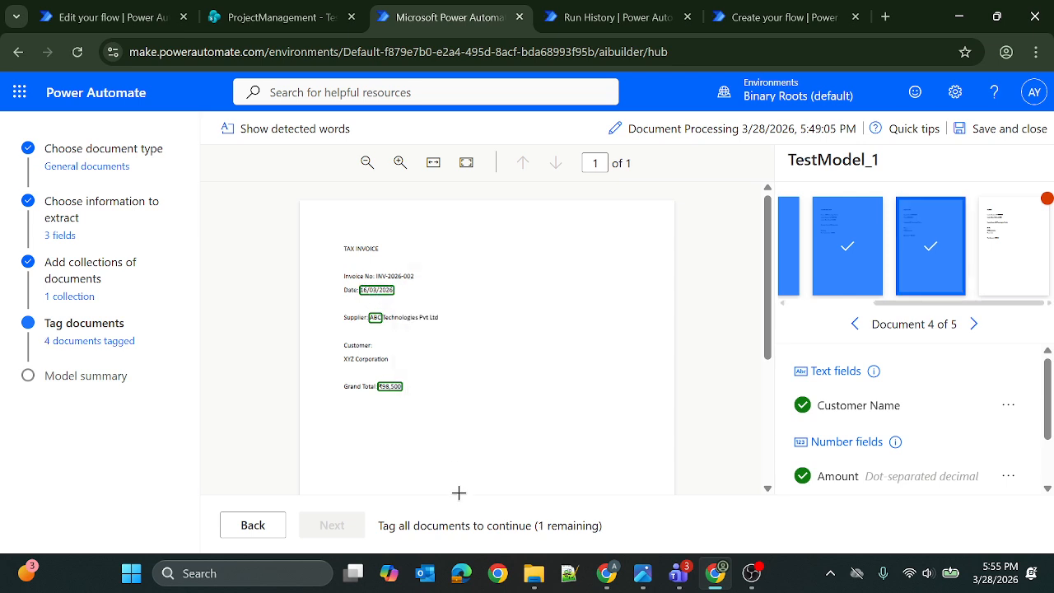
Step: On the fifth invoice, tag ABC as Customer Name, 120950 as Amount and the 15 in the invoice date as PaymentDate
{"action": "left_click", "coordinate": [1002, 274]}
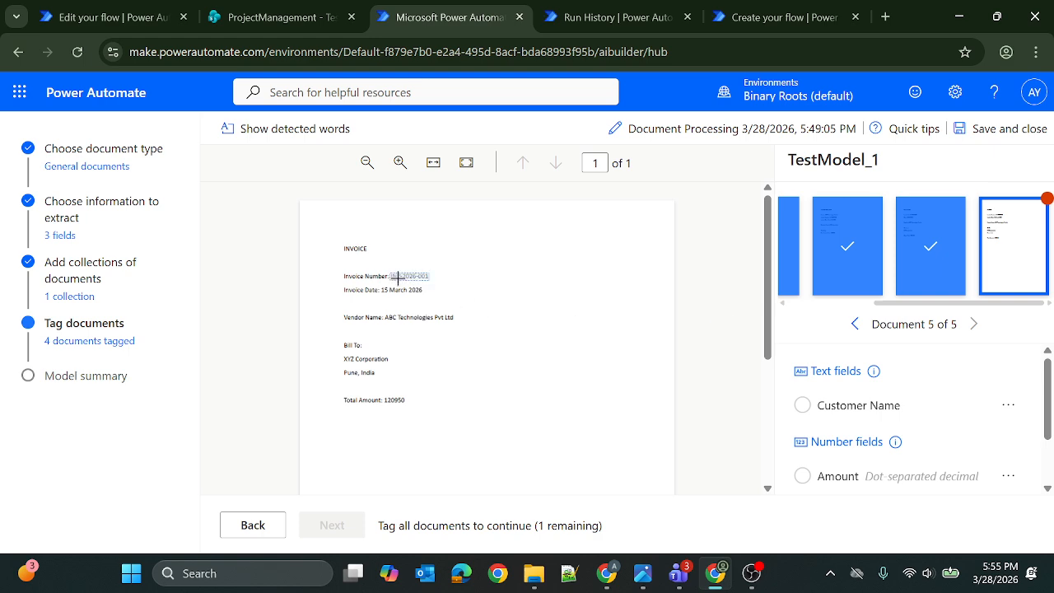
{"action": "left_click", "coordinate": [393, 317]}
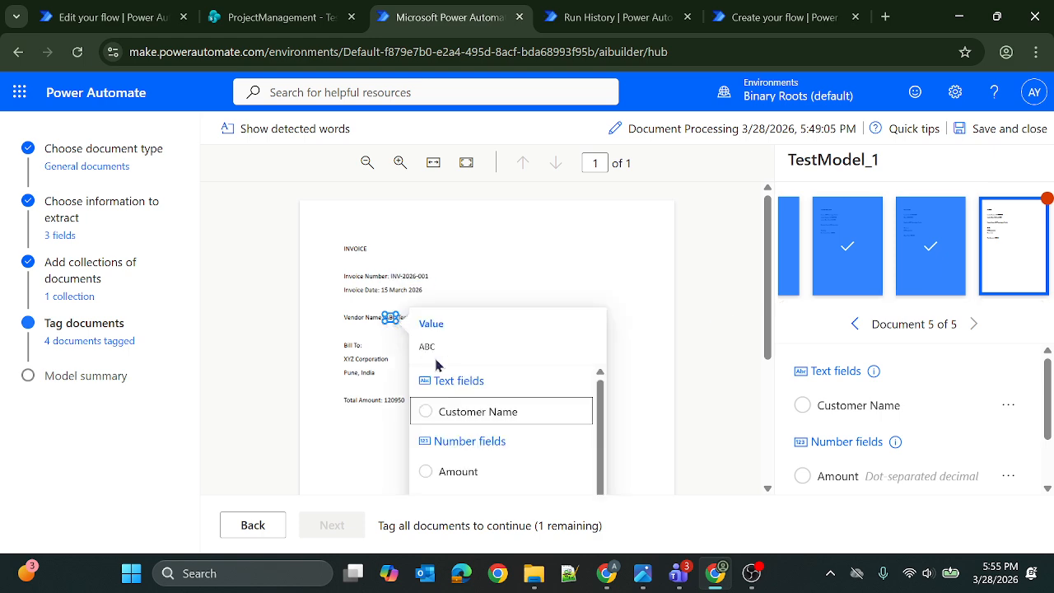
{"action": "left_click", "coordinate": [447, 410]}
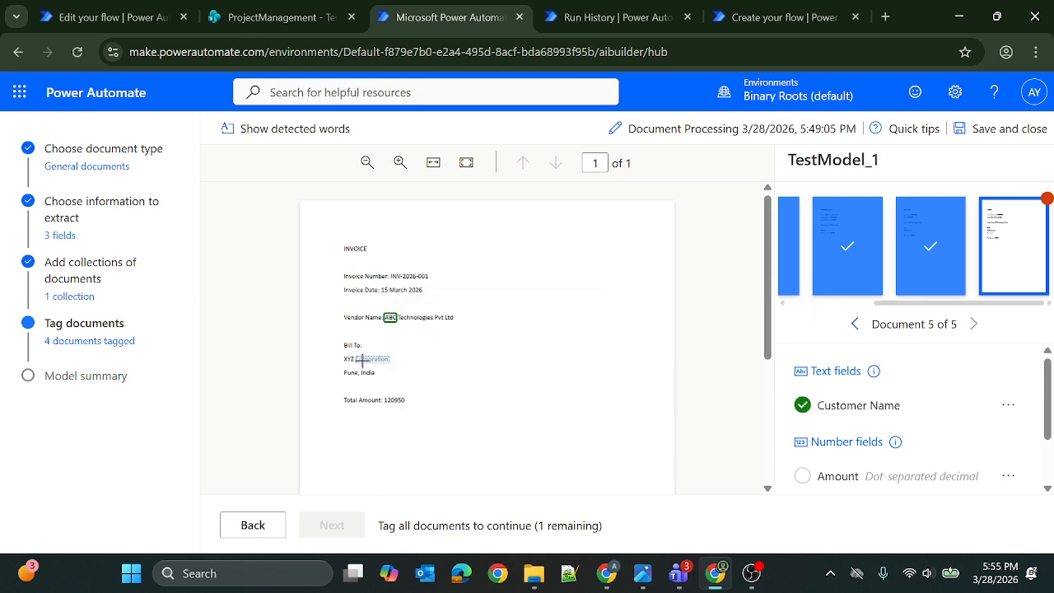
{"action": "left_click", "coordinate": [396, 401]}
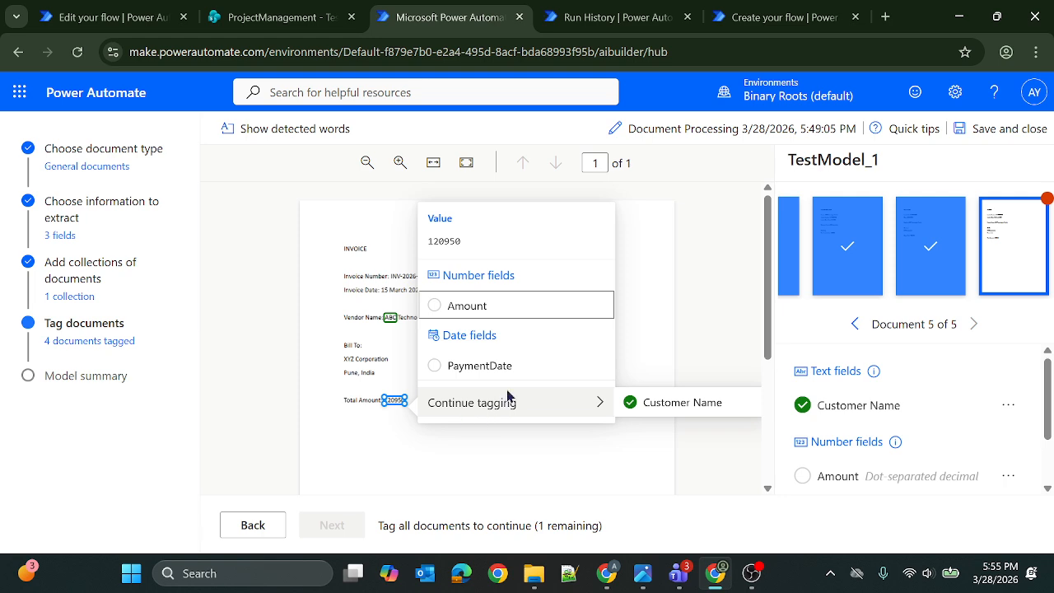
{"action": "left_click", "coordinate": [467, 307]}
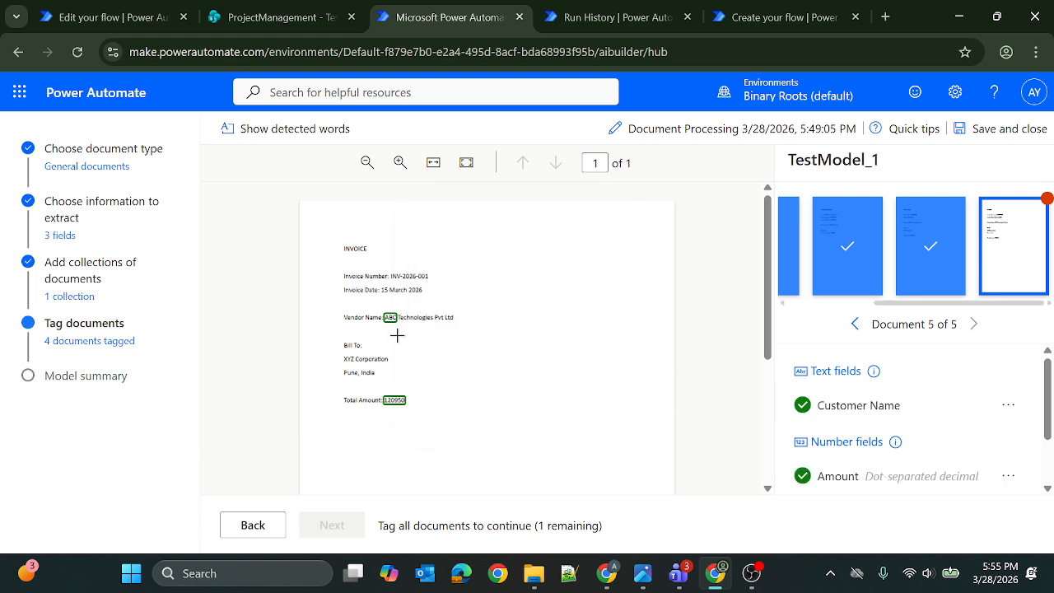
{"action": "left_click", "coordinate": [384, 290]}
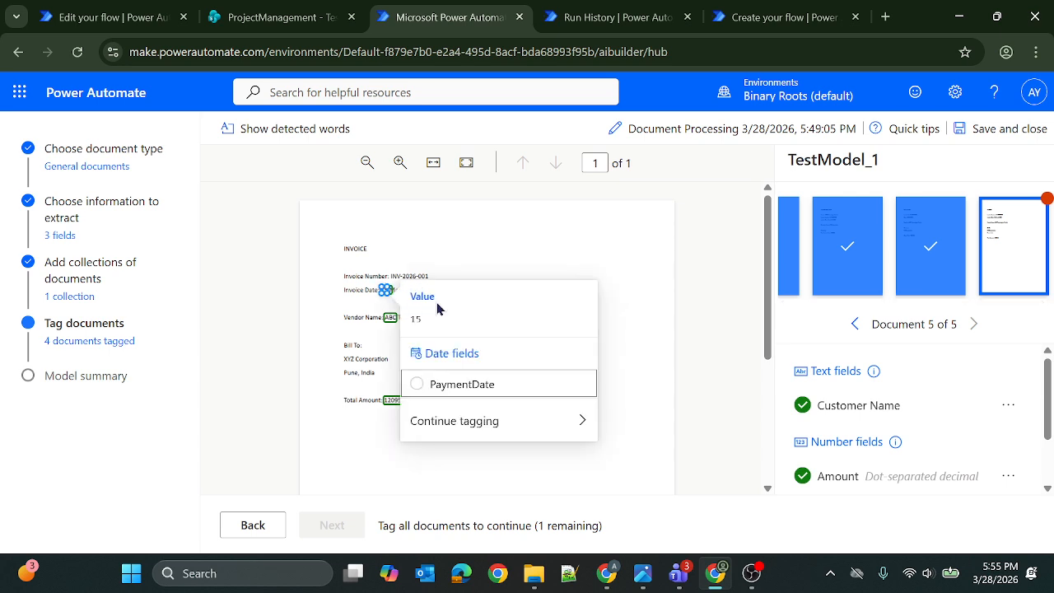
{"action": "left_click", "coordinate": [471, 390]}
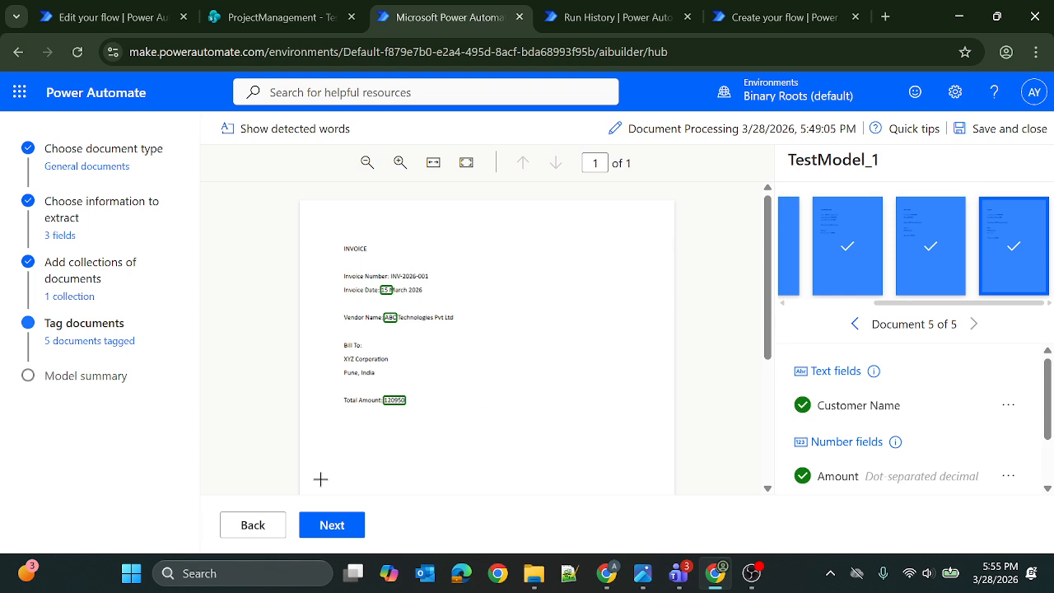
Step: Proceed to the model summary, review the information to extract and start training the model
{"action": "left_click", "coordinate": [329, 527]}
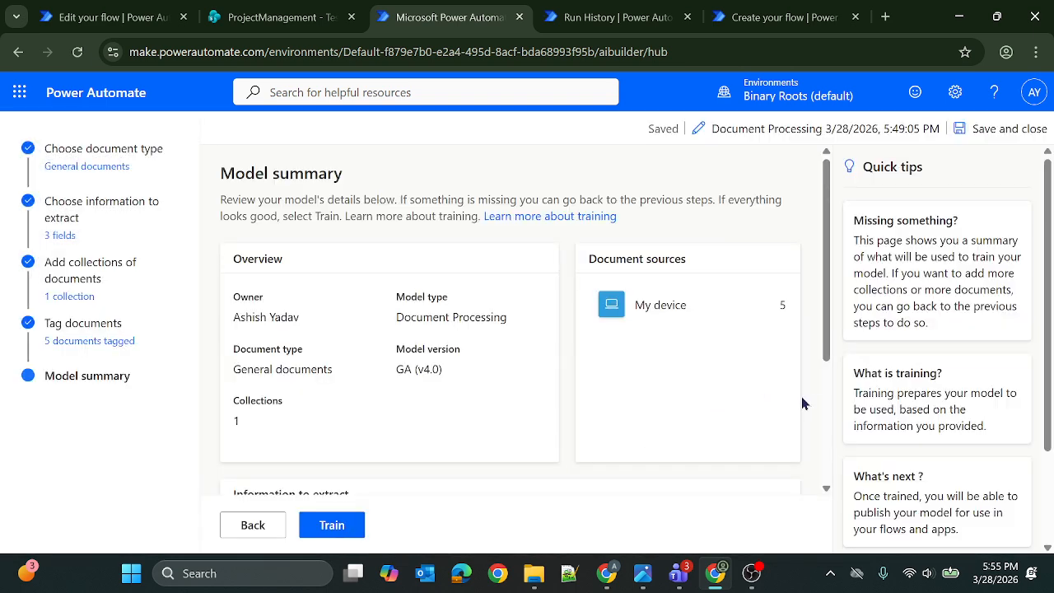
{"action": "scroll", "coordinate": [829, 401], "scroll_direction": "down", "scroll_amount": 3}
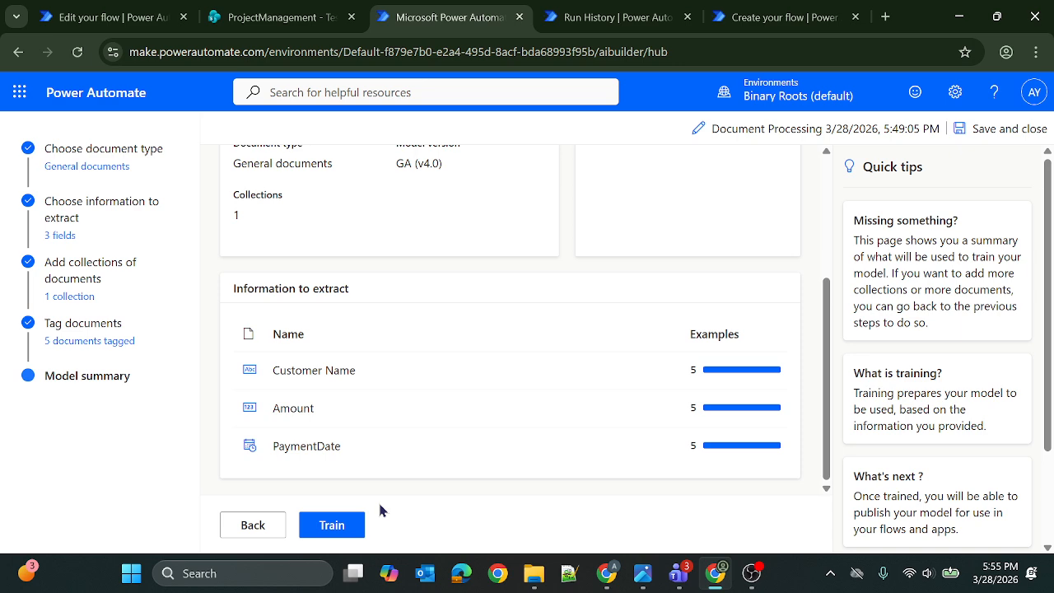
{"action": "left_click", "coordinate": [330, 525]}
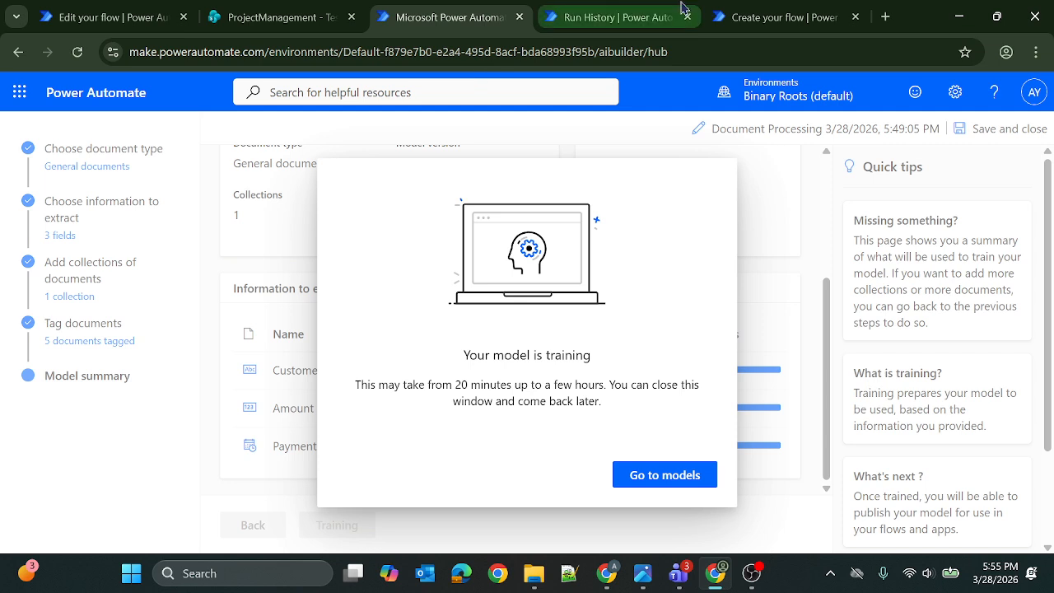
Step: Leave the unsaved Read information from invoices flow, discarding its changes, and open the AI hub
{"action": "left_click", "coordinate": [764, 8]}
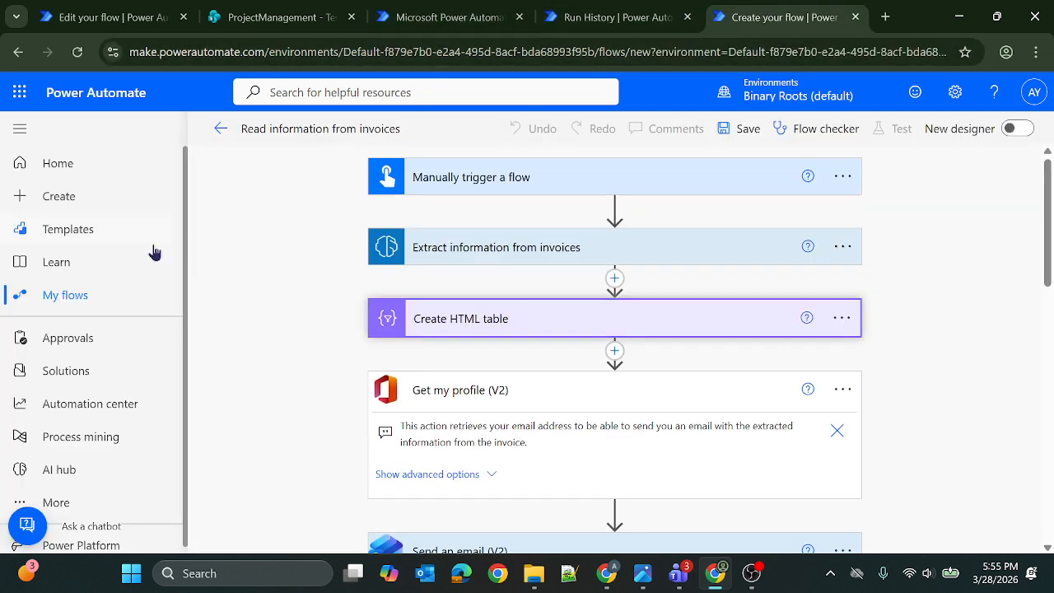
{"action": "left_click", "coordinate": [73, 470]}
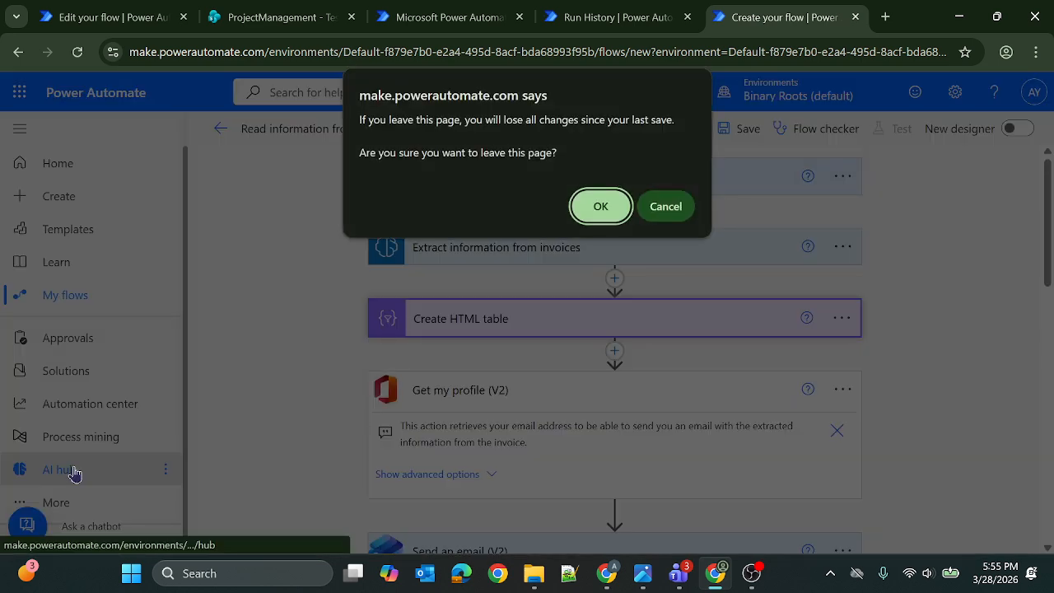
{"action": "left_click", "coordinate": [601, 206]}
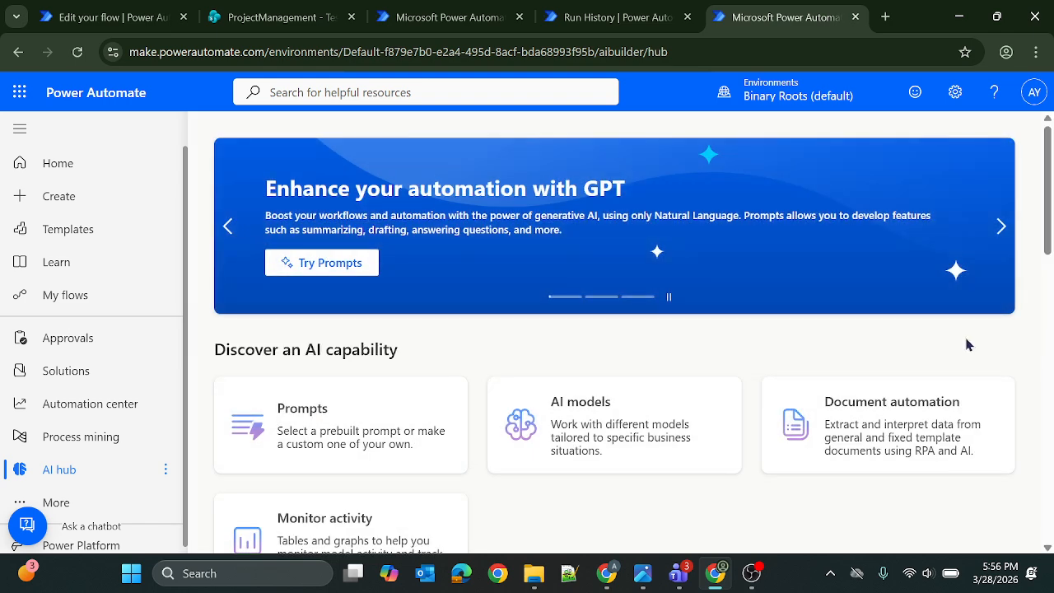
Step: Open the published Document Processing model among the recently created AI capabilities and bring up the options for using it
{"action": "left_click", "coordinate": [1047, 333]}
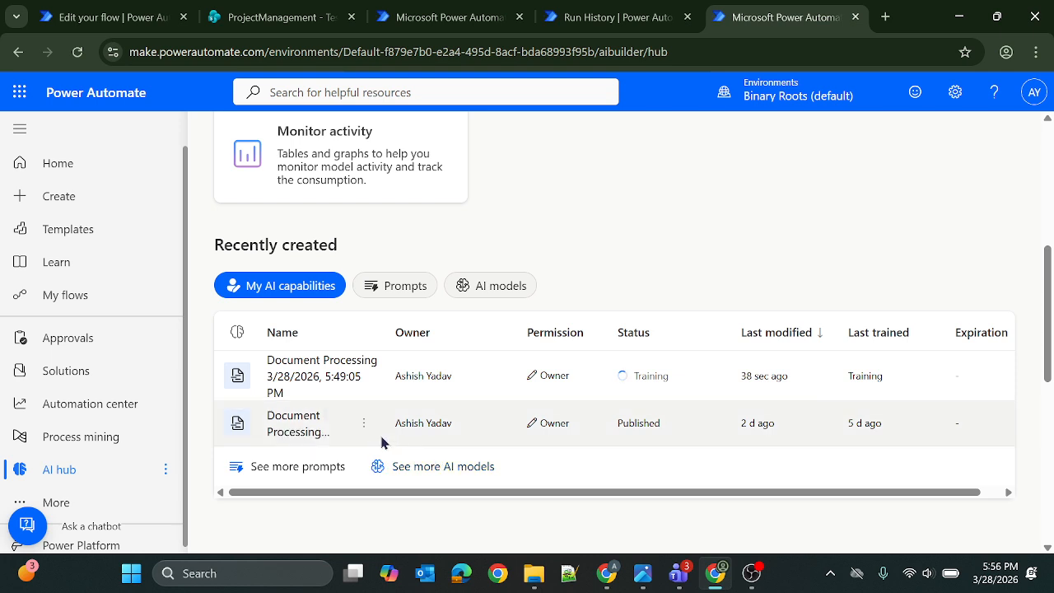
{"action": "left_click", "coordinate": [306, 430]}
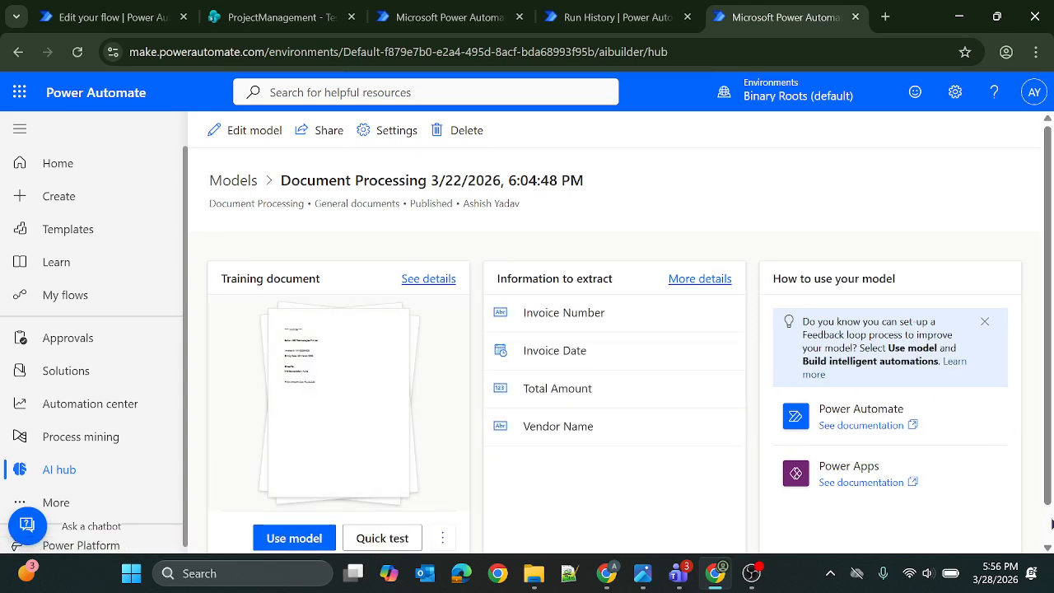
{"action": "scroll", "coordinate": [1050, 524], "scroll_direction": "down", "scroll_amount": 1}
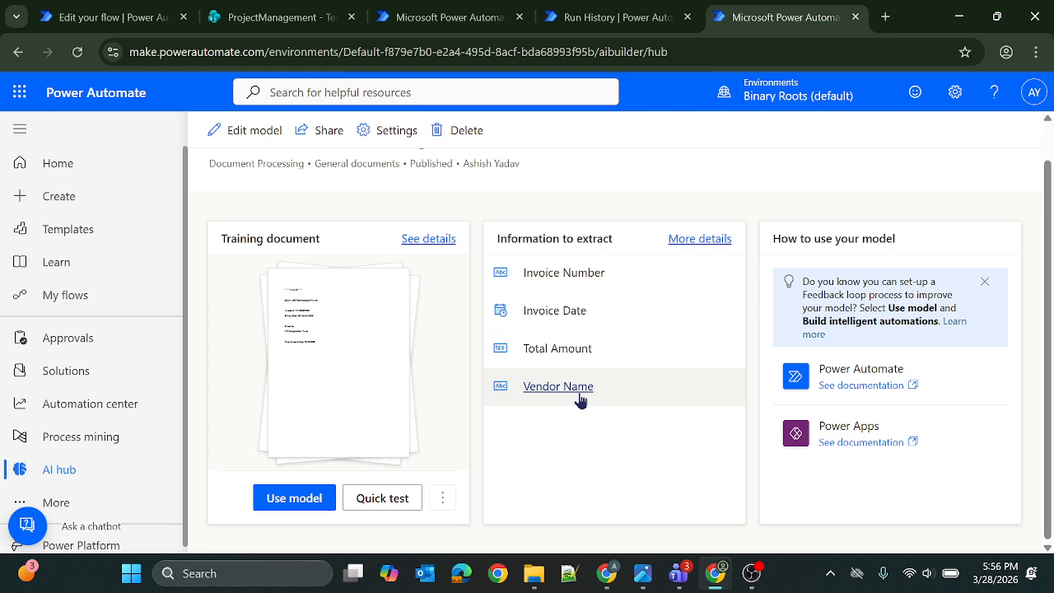
{"action": "left_click", "coordinate": [281, 502]}
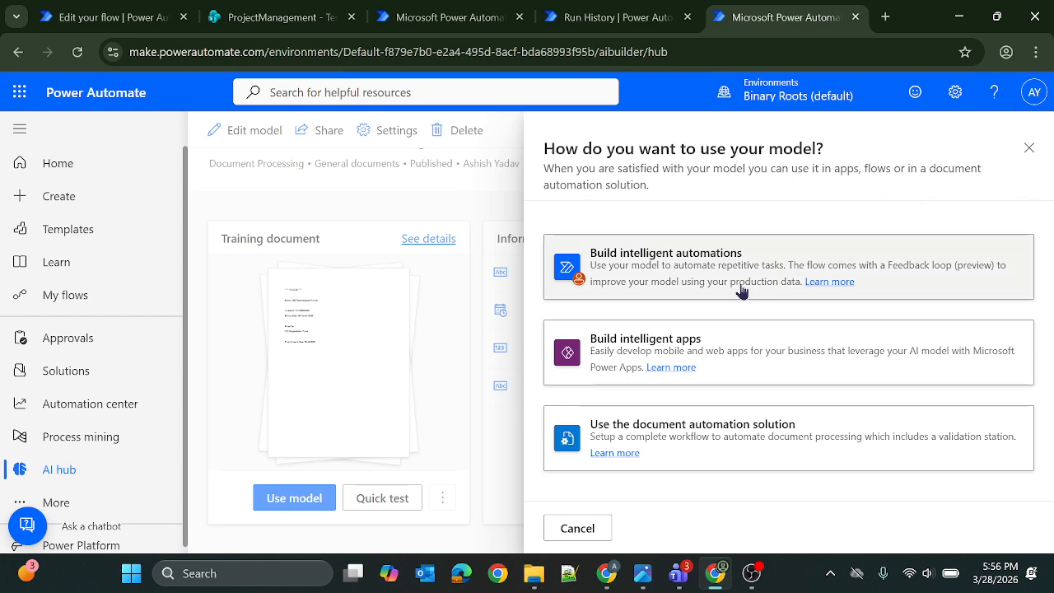
Step: Close the model usage options and review the trigger, Get file content and Predict settings in DemoCustomModelFlow
{"action": "left_click", "coordinate": [1029, 149]}
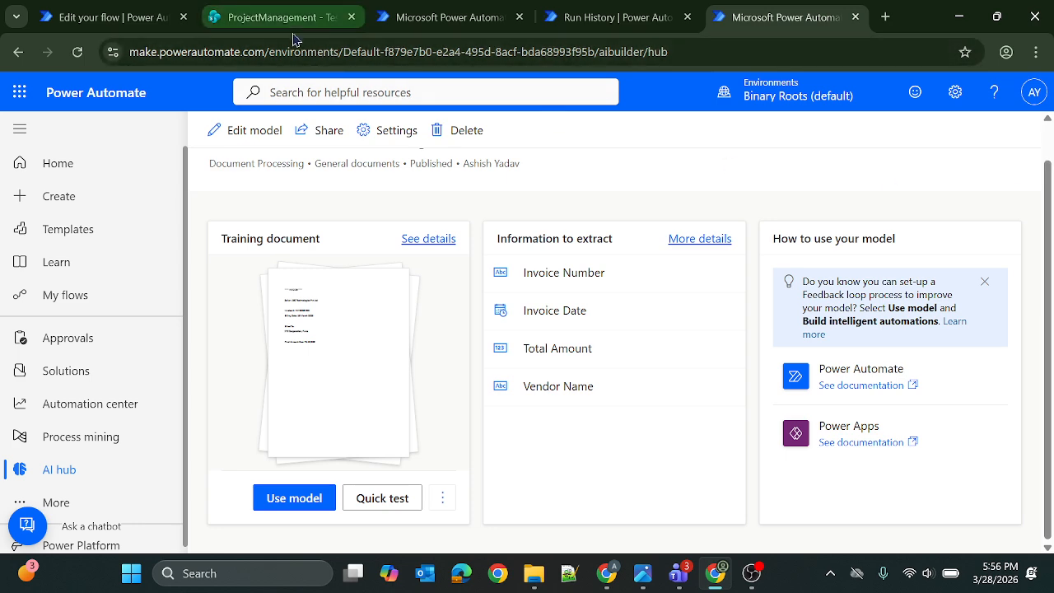
{"action": "left_click", "coordinate": [105, 17]}
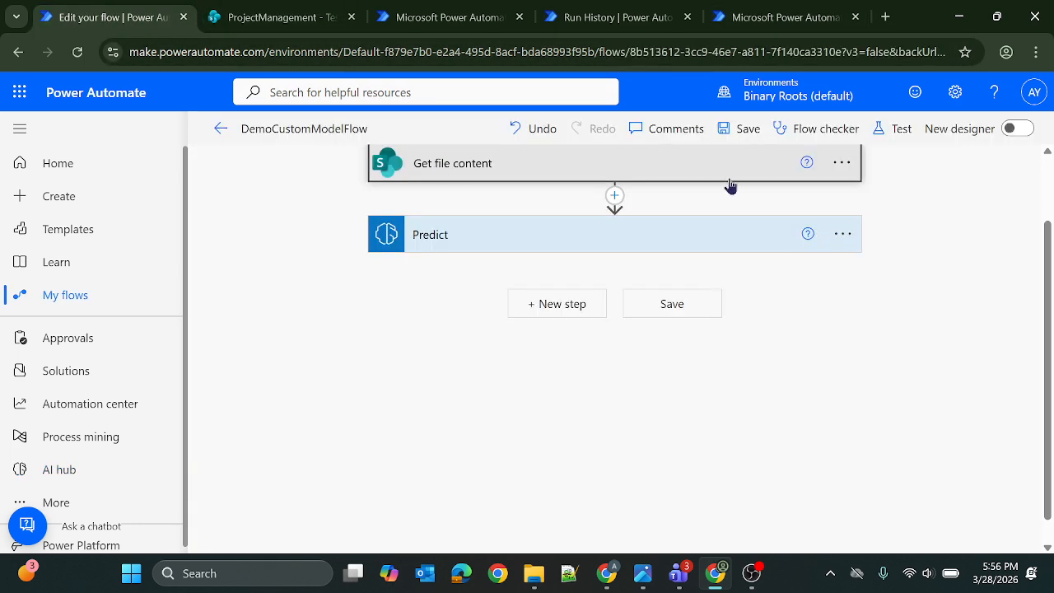
{"action": "scroll", "coordinate": [1049, 181], "scroll_direction": "up", "scroll_amount": 3}
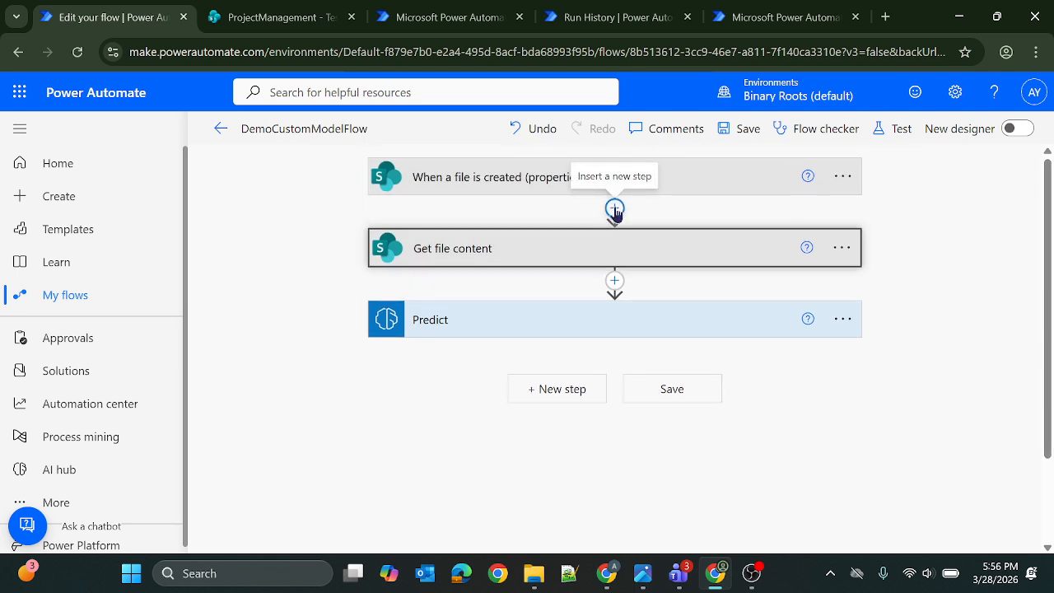
{"action": "left_click", "coordinate": [531, 191]}
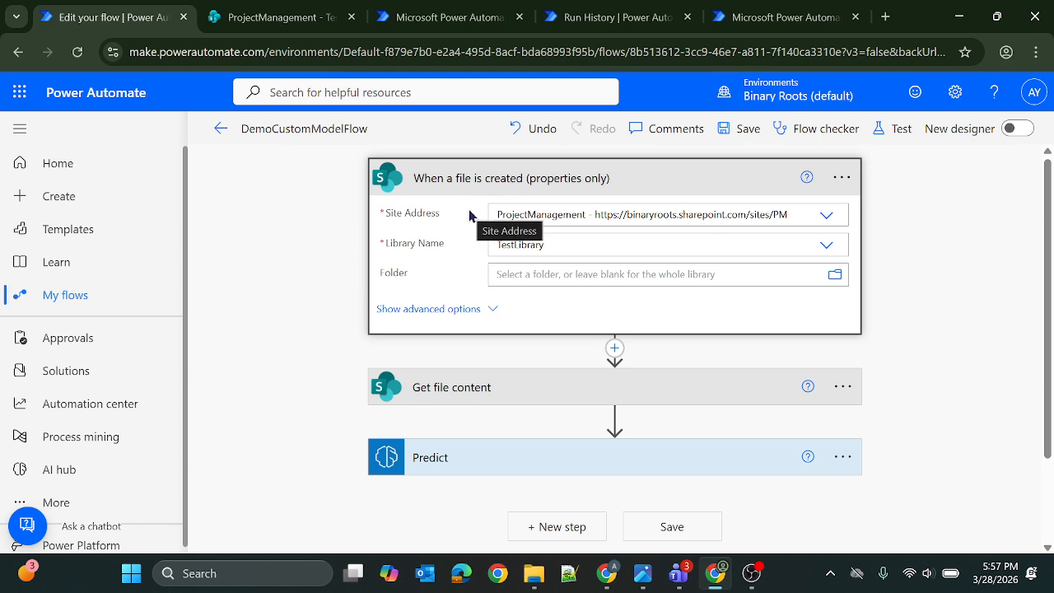
{"action": "left_click", "coordinate": [490, 389]}
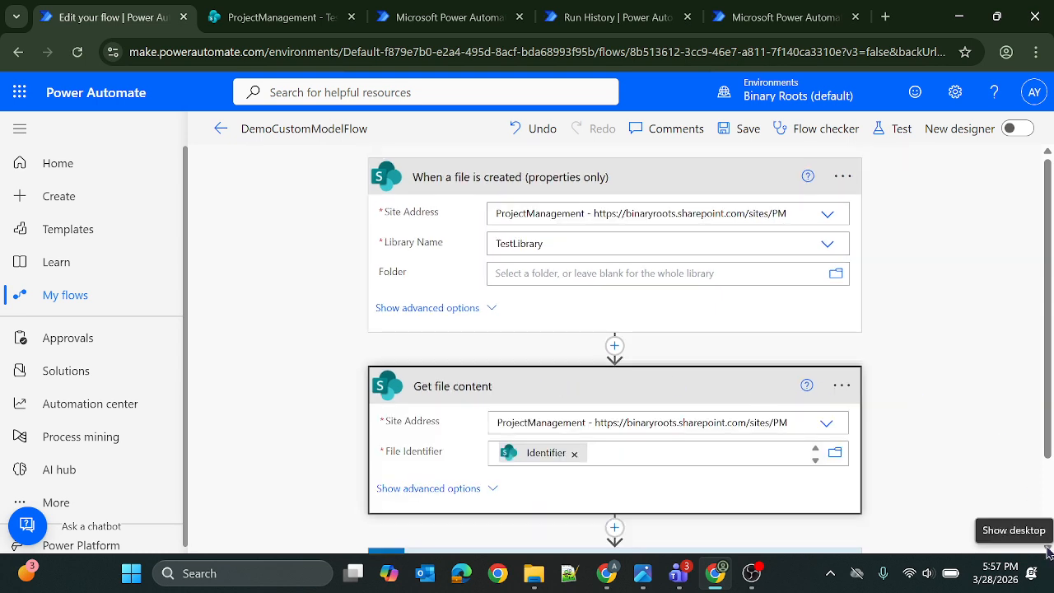
{"action": "scroll", "coordinate": [947, 476], "scroll_direction": "down", "scroll_amount": 2}
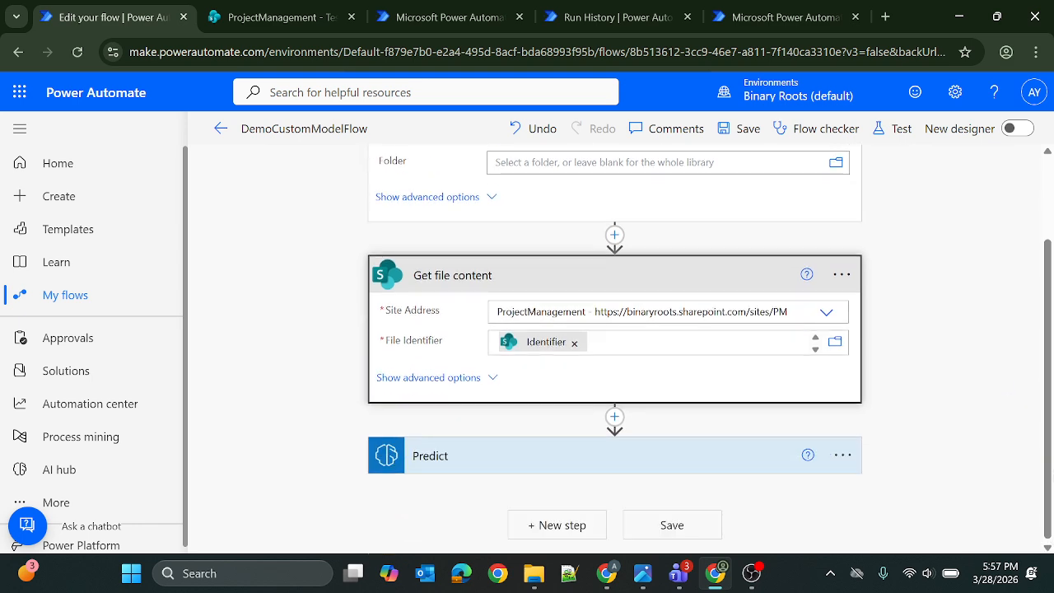
{"action": "left_click", "coordinate": [709, 458]}
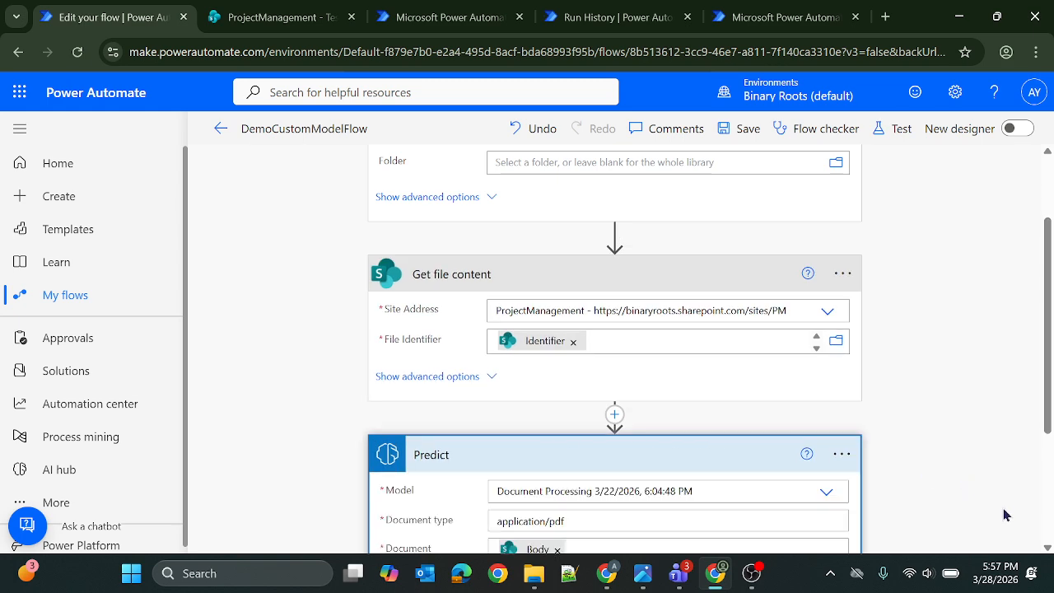
{"action": "scroll", "coordinate": [1043, 551], "scroll_direction": "down", "scroll_amount": 1}
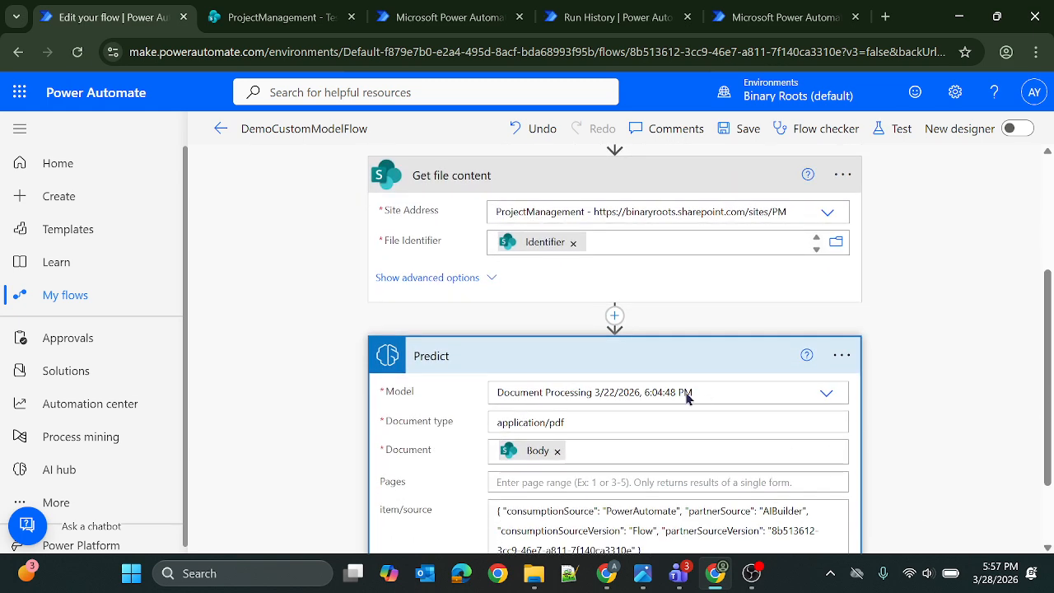
Step: Insert an AI Builder Predict action after Get file content, using the model Document Processing 3/22/2026, 6:04:48 PM
{"action": "left_click", "coordinate": [615, 314]}
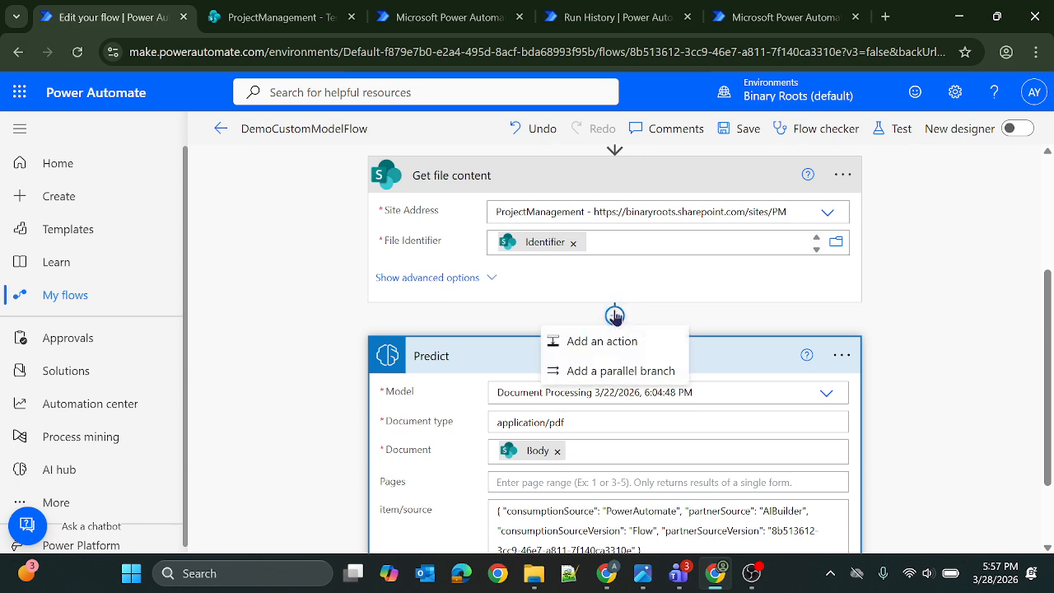
{"action": "left_click", "coordinate": [582, 346]}
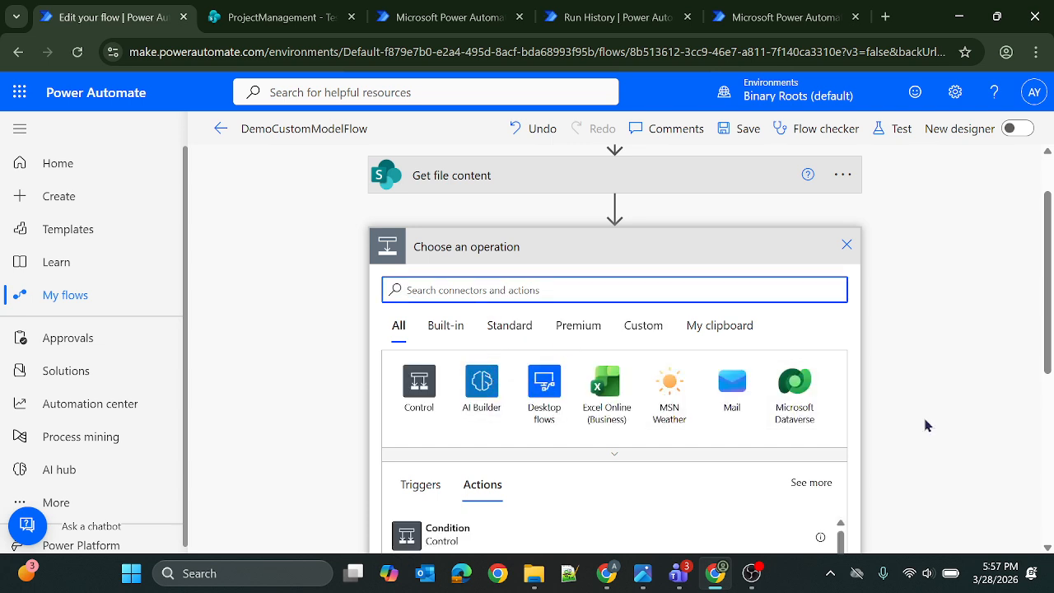
{"action": "left_click", "coordinate": [482, 380]}
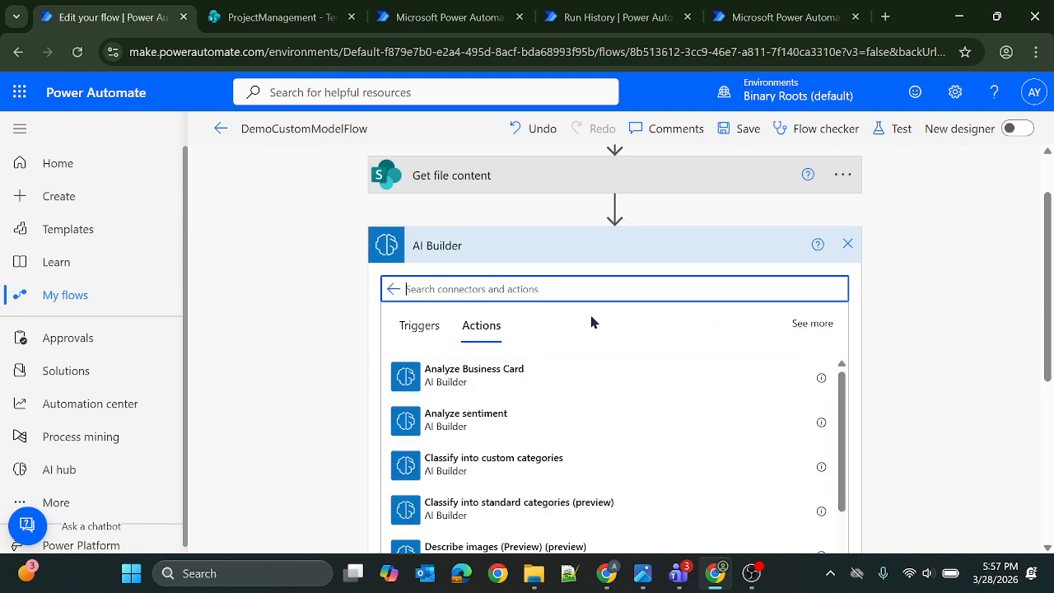
{"action": "type", "text": "predi"}
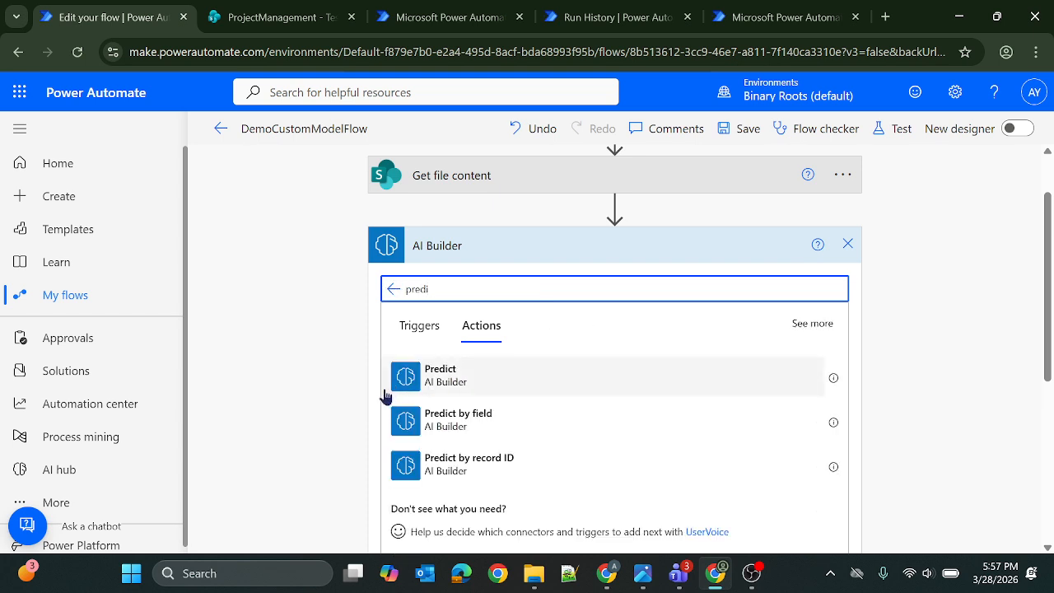
{"action": "left_click", "coordinate": [460, 378]}
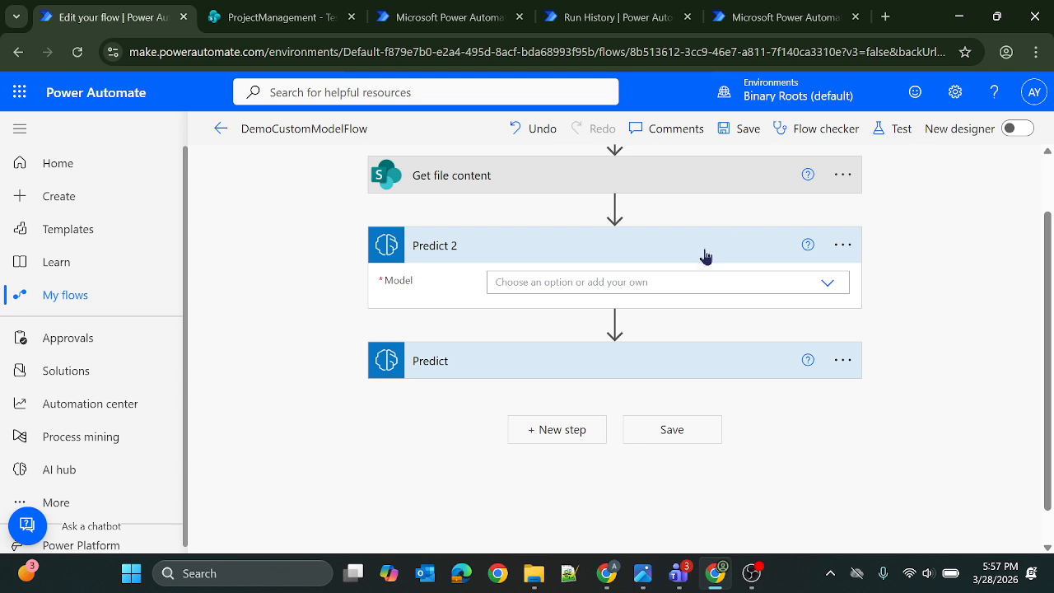
{"action": "left_click", "coordinate": [827, 283]}
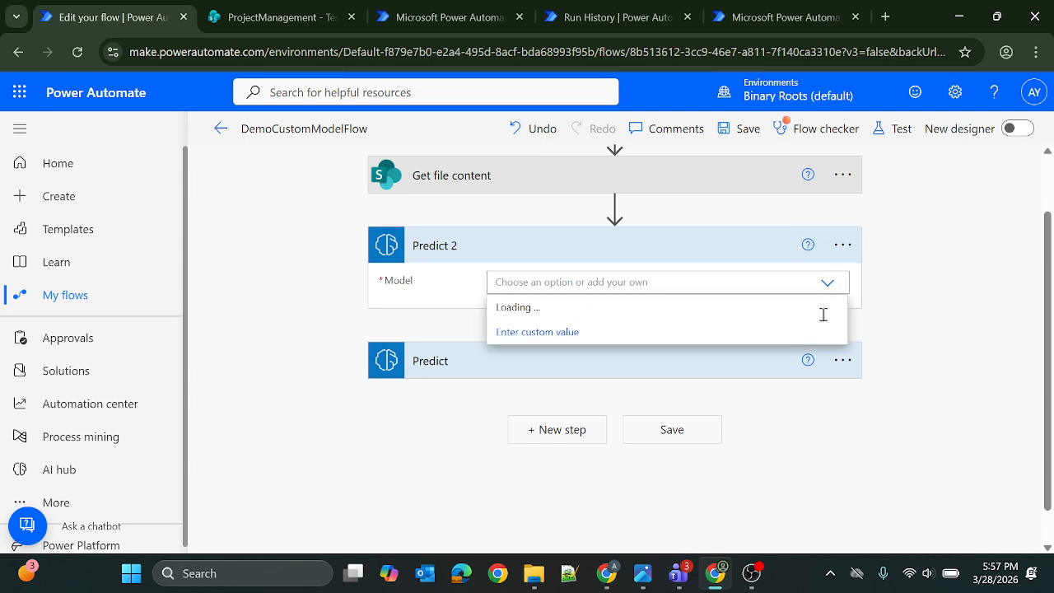
{"action": "scroll", "coordinate": [844, 420], "scroll_direction": "down", "scroll_amount": 3}
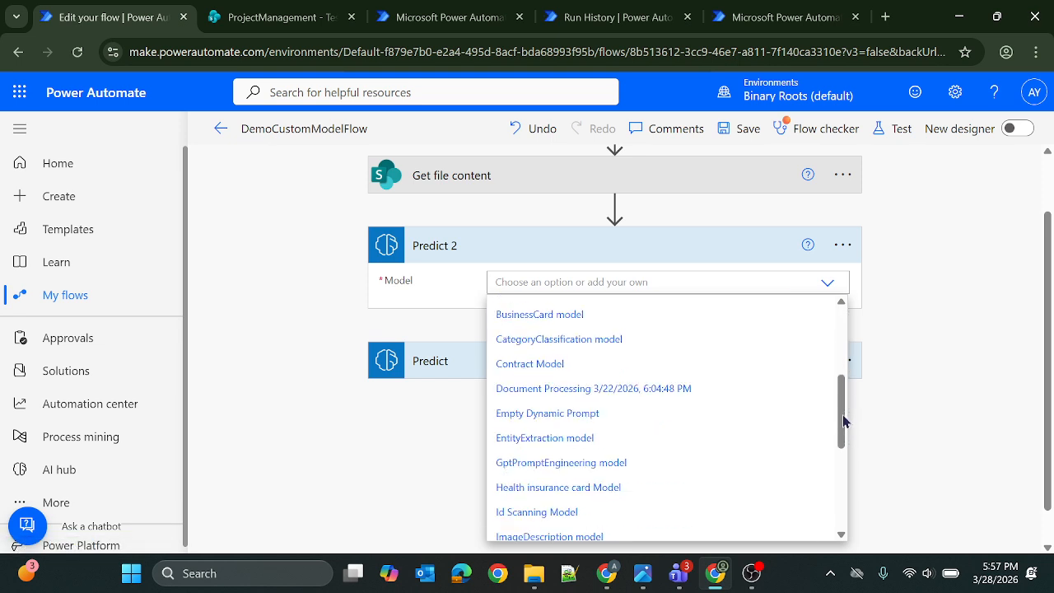
{"action": "left_click", "coordinate": [644, 389]}
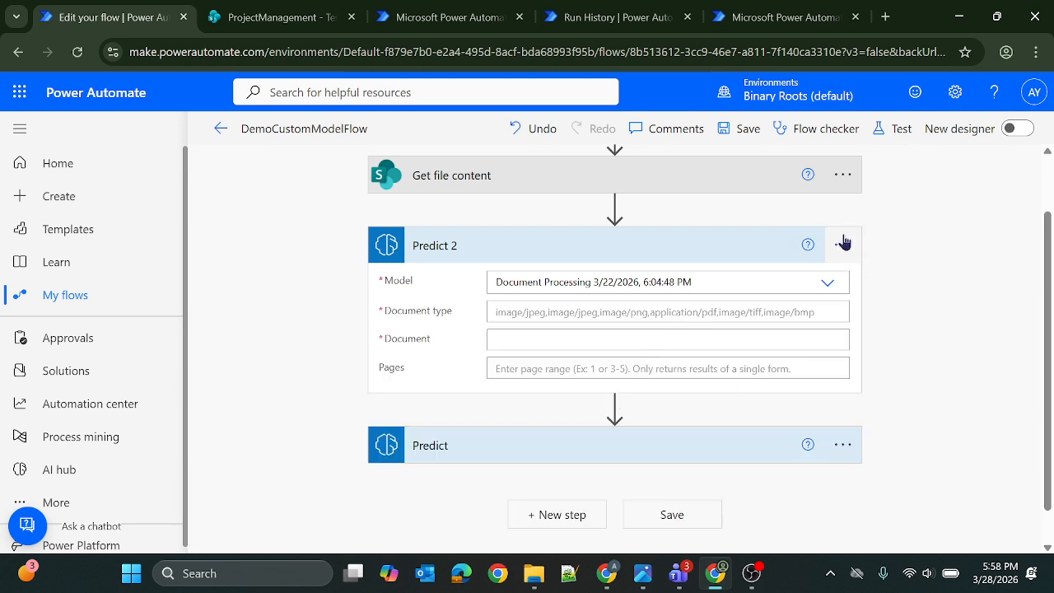
Step: Delete the newly added Predict 2 action from the flow
{"action": "left_click", "coordinate": [843, 242]}
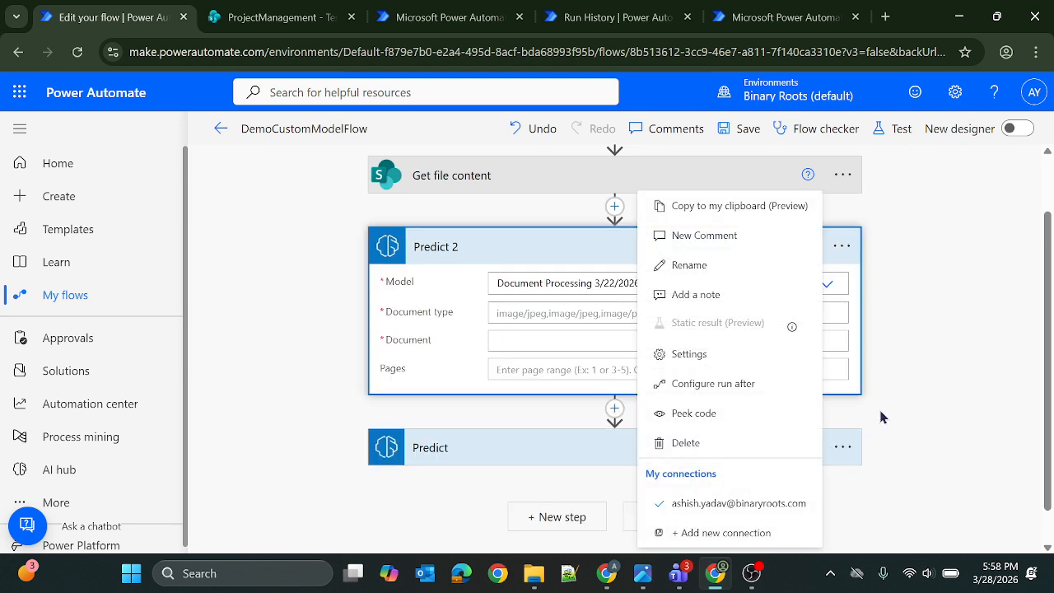
{"action": "left_click", "coordinate": [688, 443]}
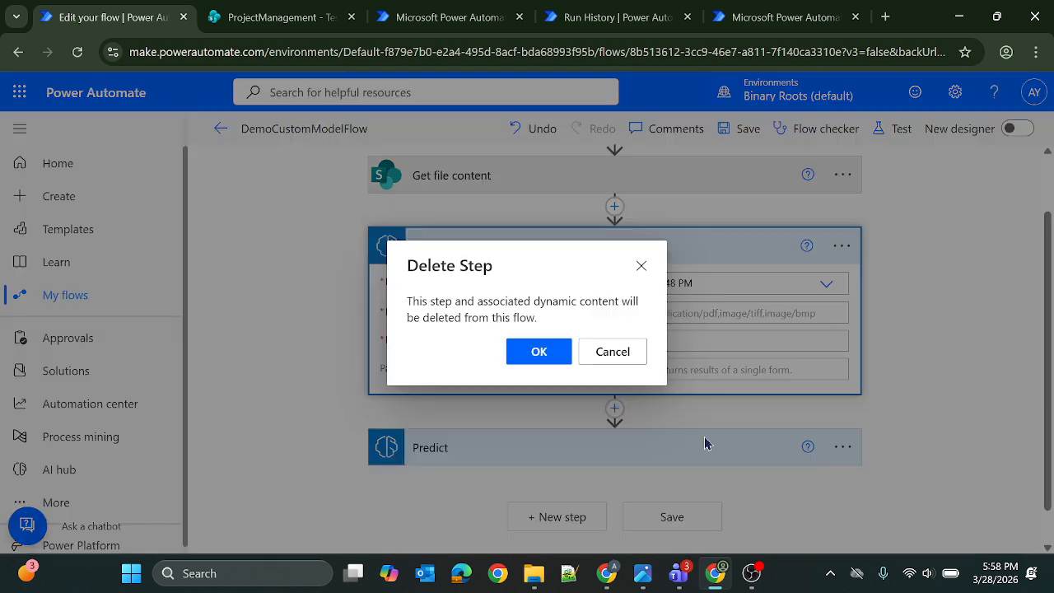
{"action": "left_click", "coordinate": [535, 354]}
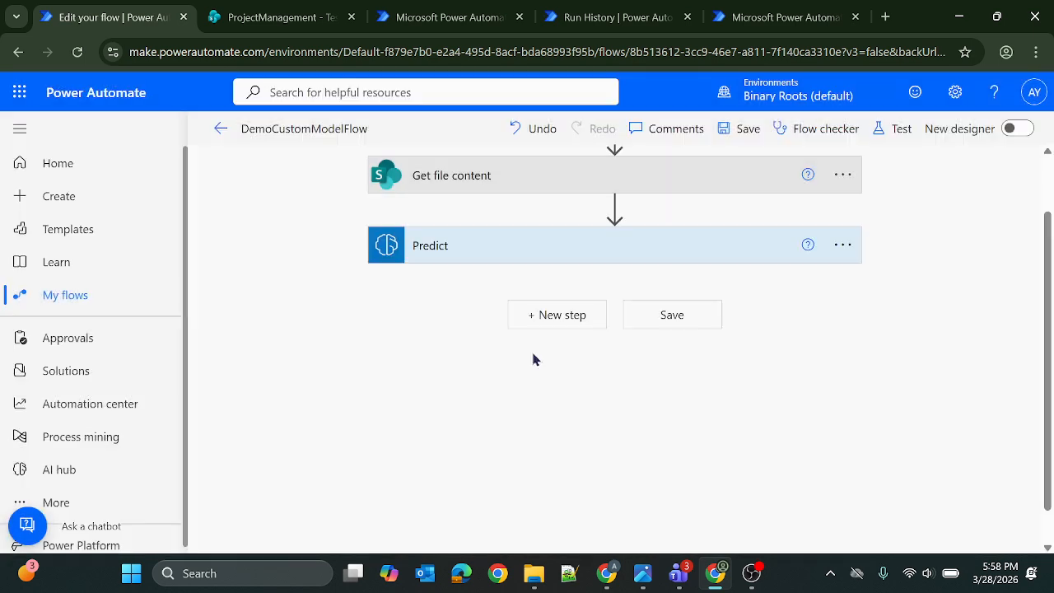
Step: Examine the model, document type and document settings of the existing Predict action, then collapse it and return to the trigger
{"action": "left_click", "coordinate": [527, 257]}
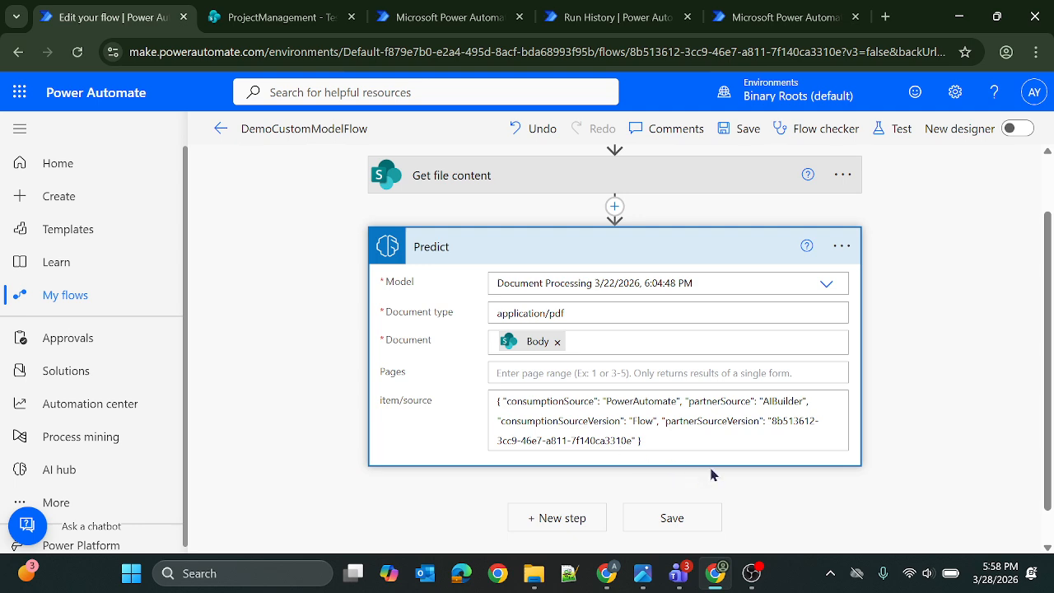
{"action": "left_click", "coordinate": [673, 251]}
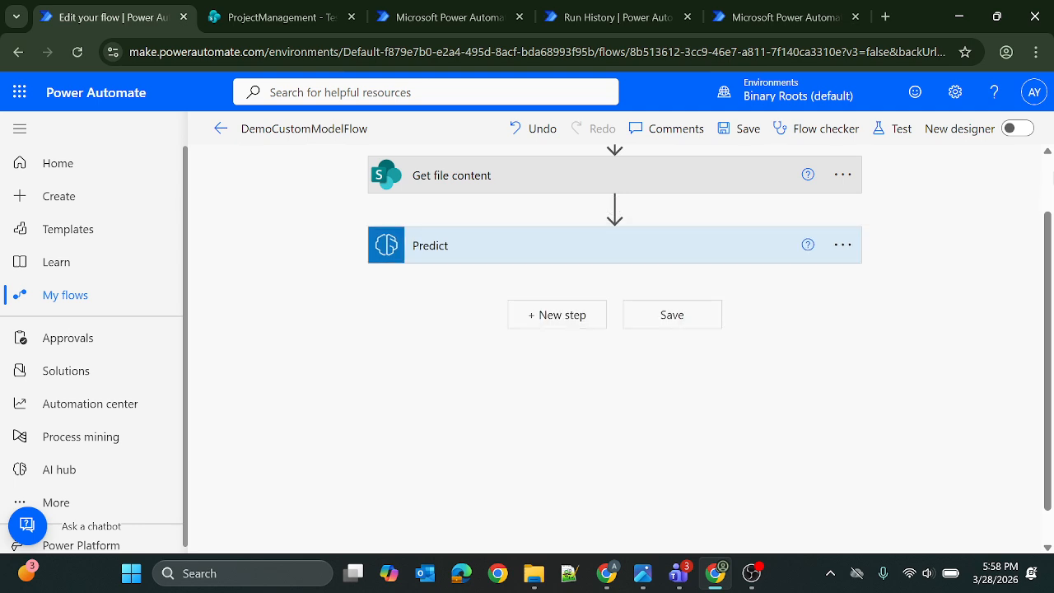
{"action": "left_click", "coordinate": [1046, 152]}
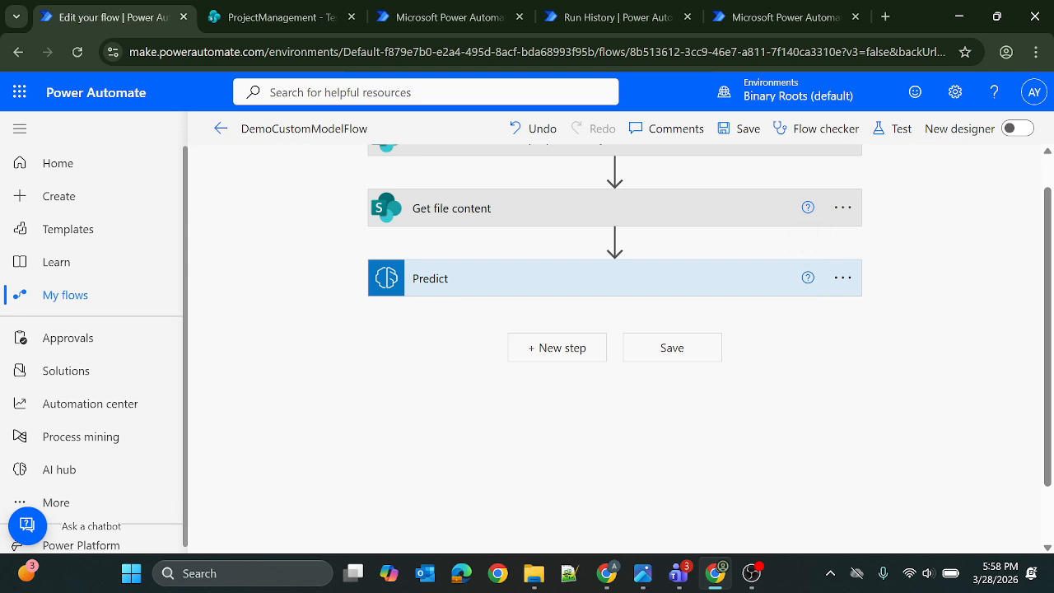
{"action": "left_click", "coordinate": [1049, 152]}
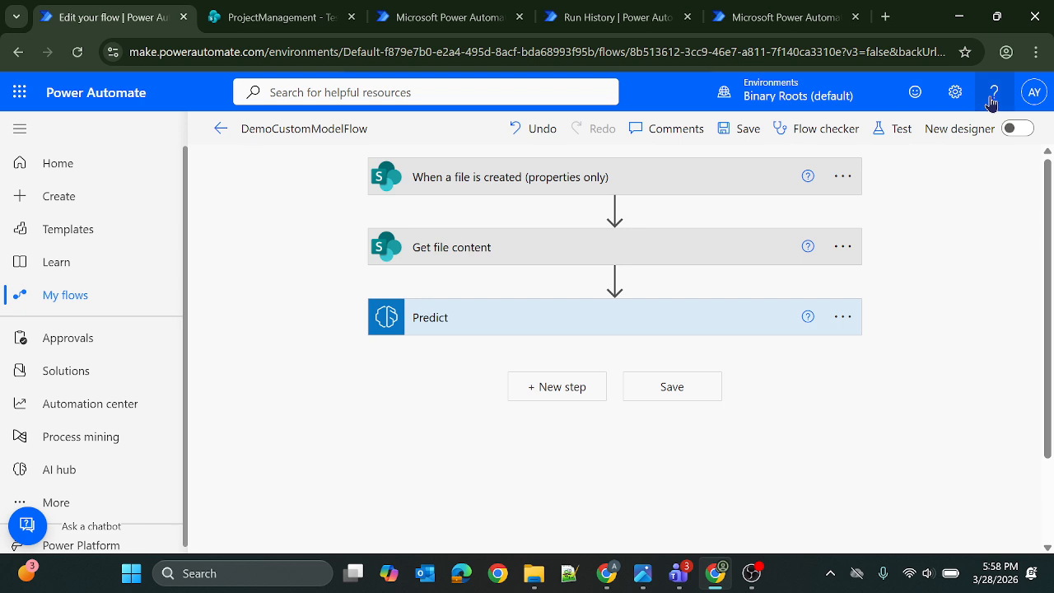
Step: Switch to SharePoint and upload TestPDF3 from the SamplePDF folder to TestLibrary
{"action": "left_click", "coordinate": [281, 18]}
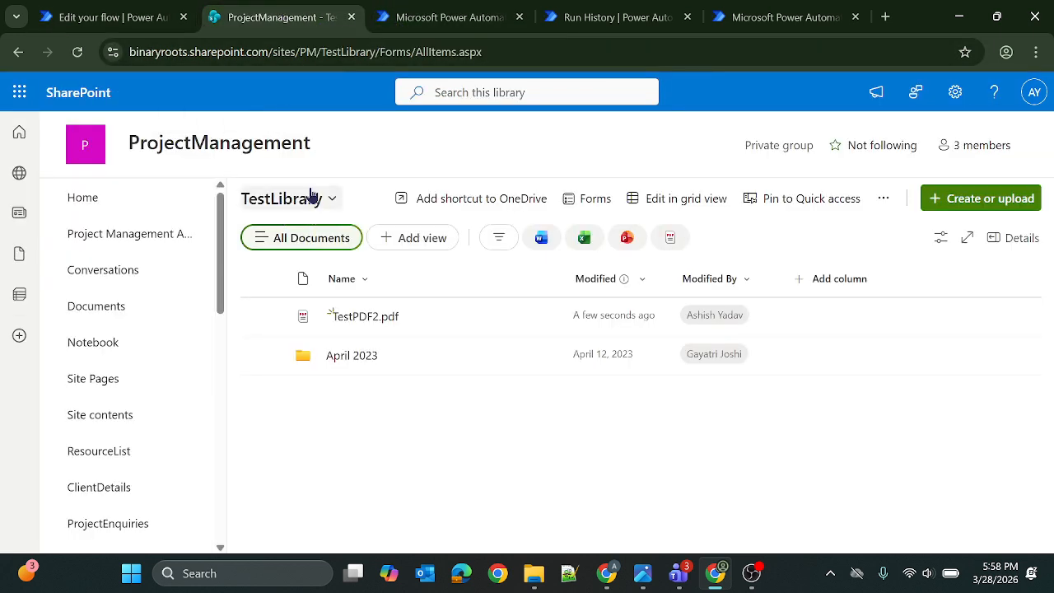
{"action": "left_click", "coordinate": [312, 195]}
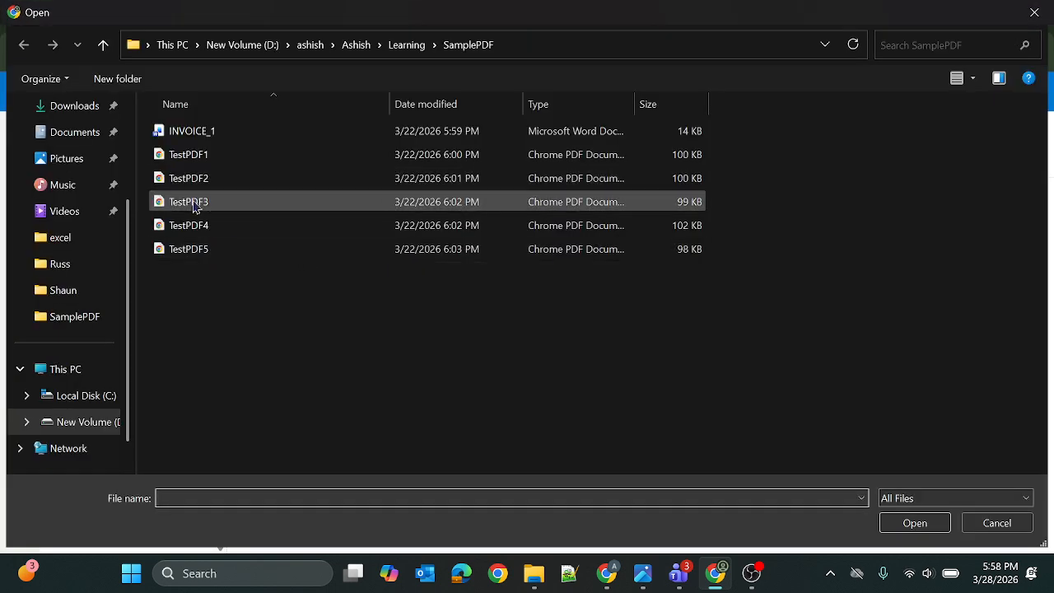
{"action": "left_click", "coordinate": [194, 207]}
{"action": "double_click", "coordinate": [194, 208]}
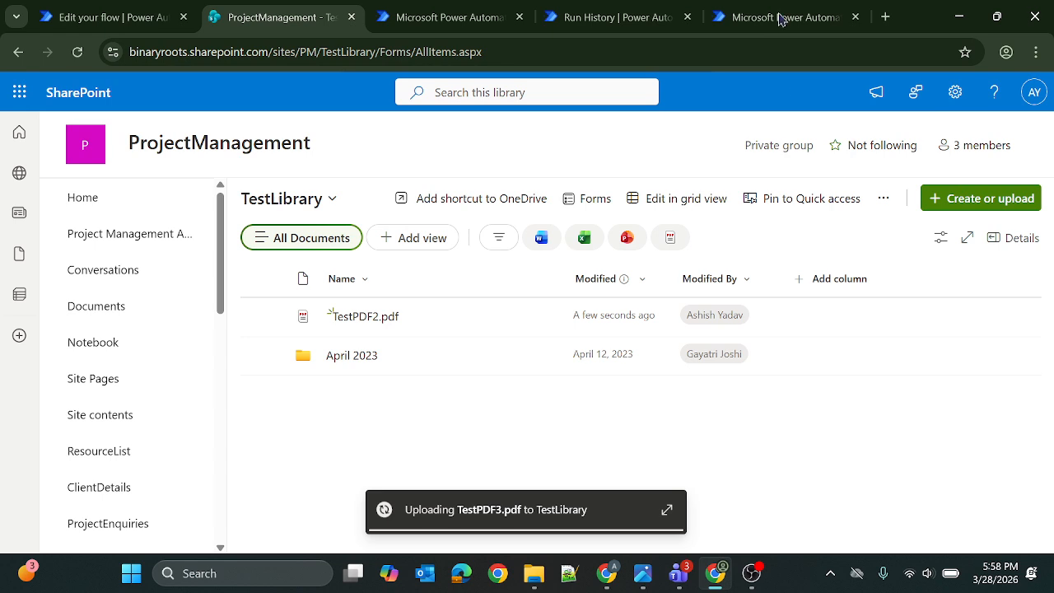
Step: Return to DemoCustomModelFlow and leave its editor for the flow details, discarding unsaved changes
{"action": "left_click", "coordinate": [147, 11]}
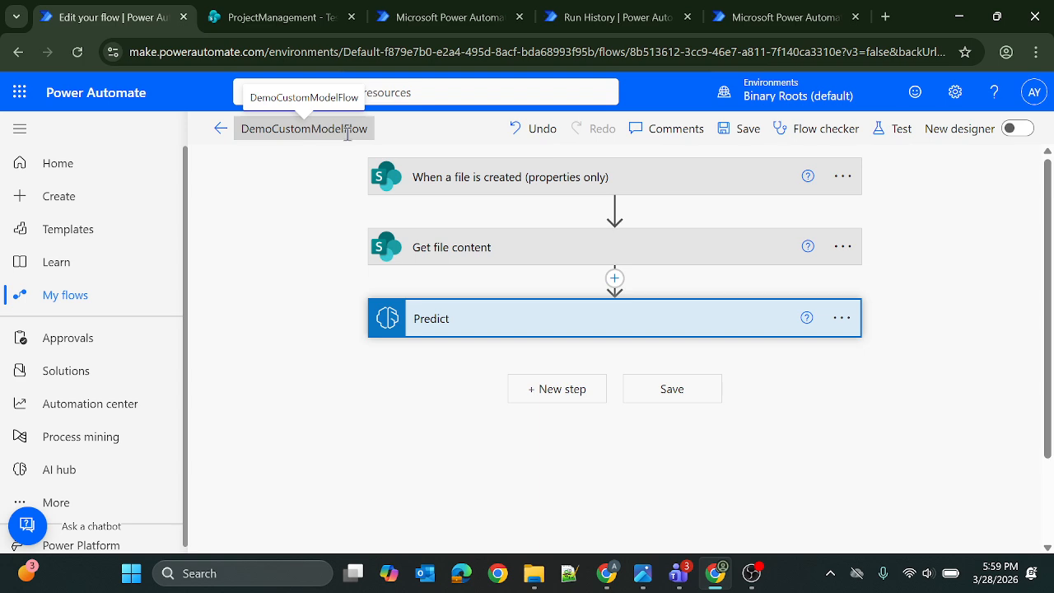
{"action": "left_click", "coordinate": [217, 132]}
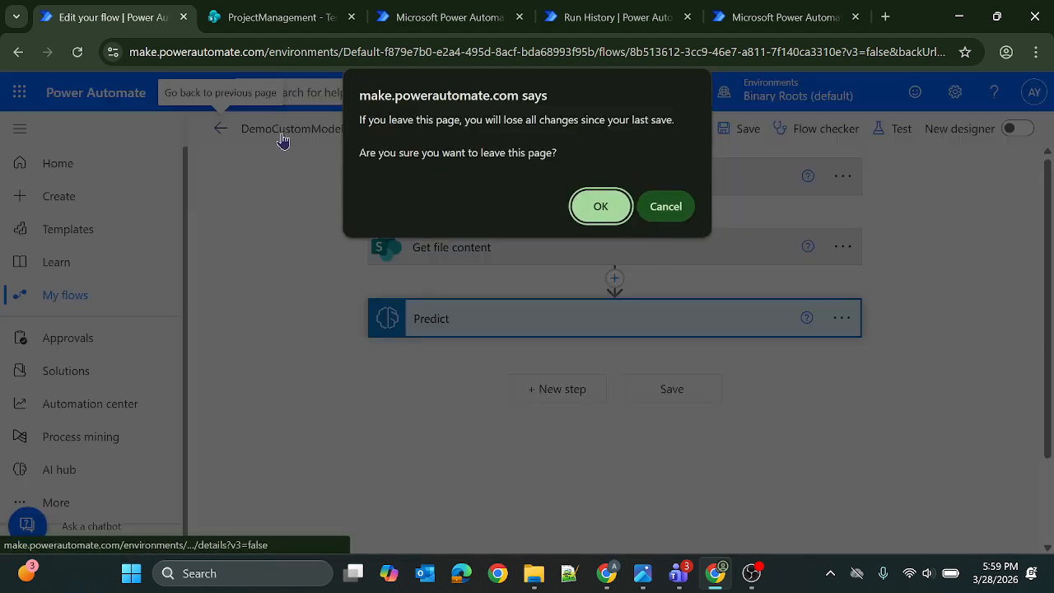
{"action": "left_click", "coordinate": [601, 208]}
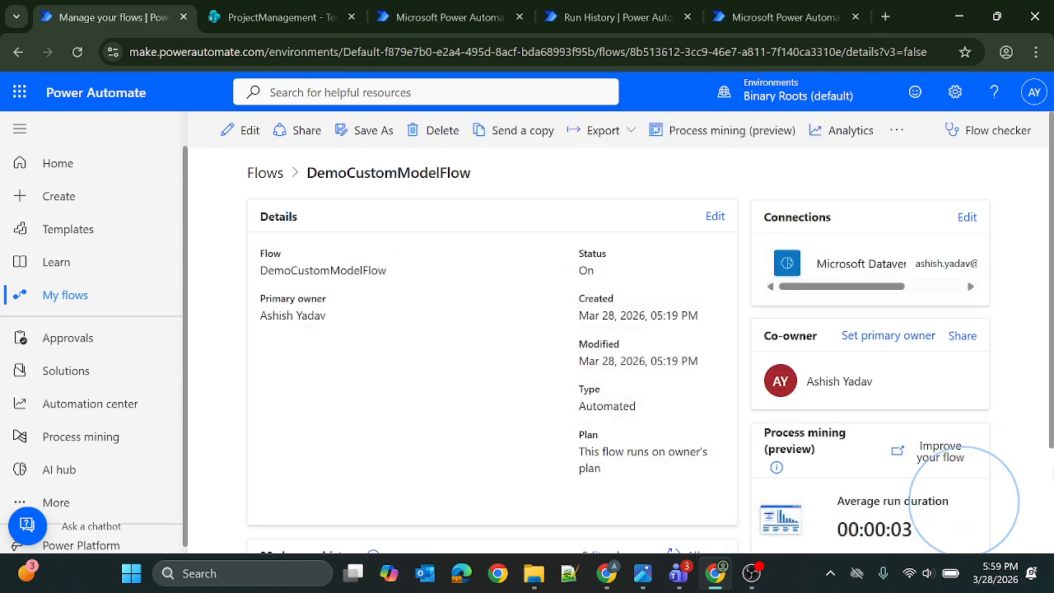
Step: Refresh the flow's 28-day run history and open the most recent run
{"action": "scroll", "coordinate": [988, 494], "scroll_direction": "down", "scroll_amount": 3}
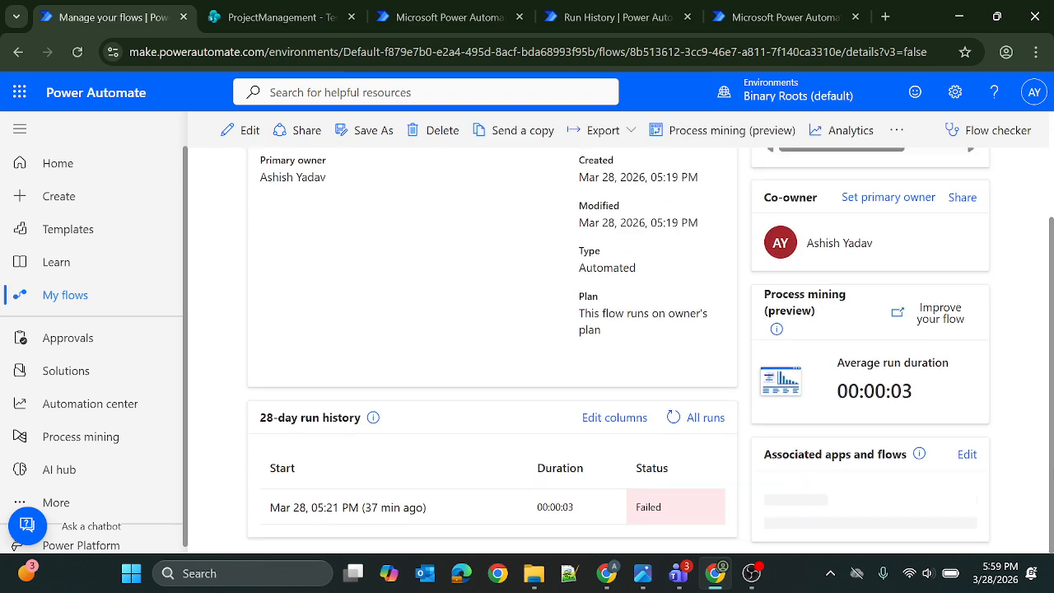
{"action": "left_click", "coordinate": [672, 423]}
{"action": "left_click", "coordinate": [672, 423]}
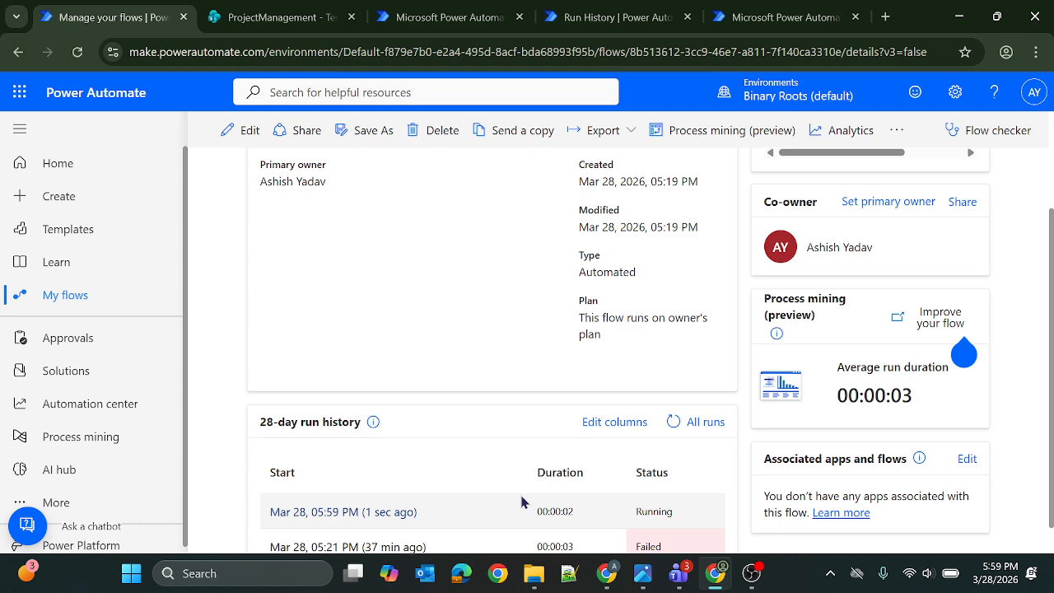
{"action": "left_click", "coordinate": [673, 421]}
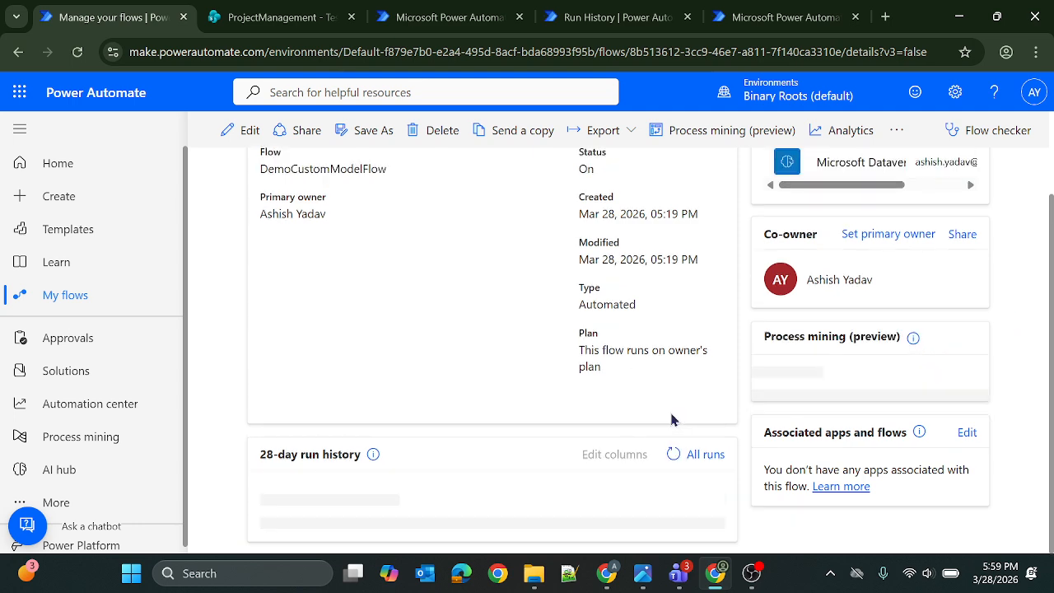
{"action": "left_click", "coordinate": [346, 512]}
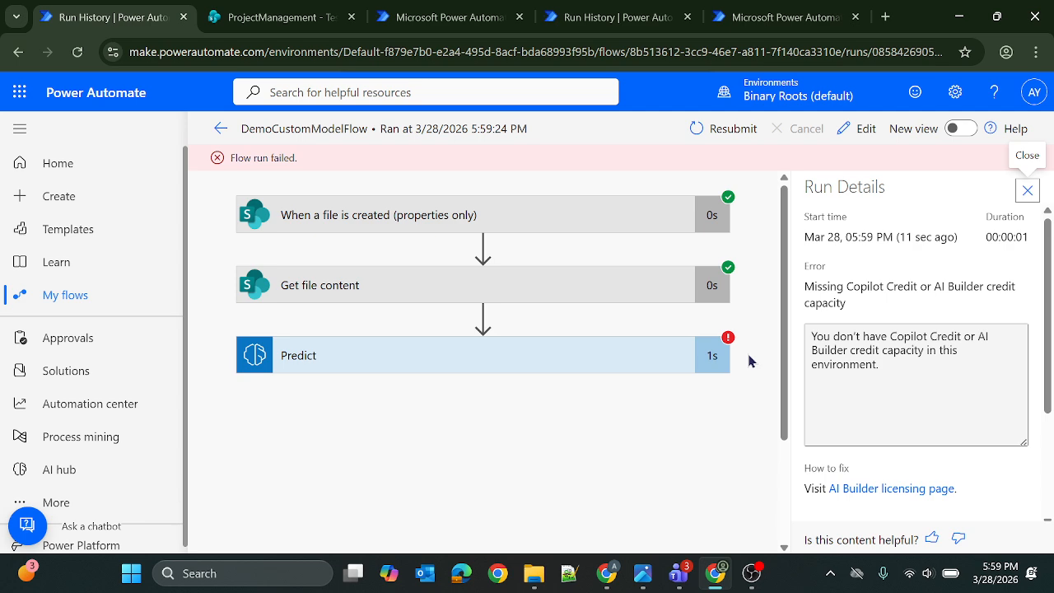
Step: Inspect the Predict action's error and inputs in the run, collapse it and close the run details
{"action": "left_click", "coordinate": [620, 363]}
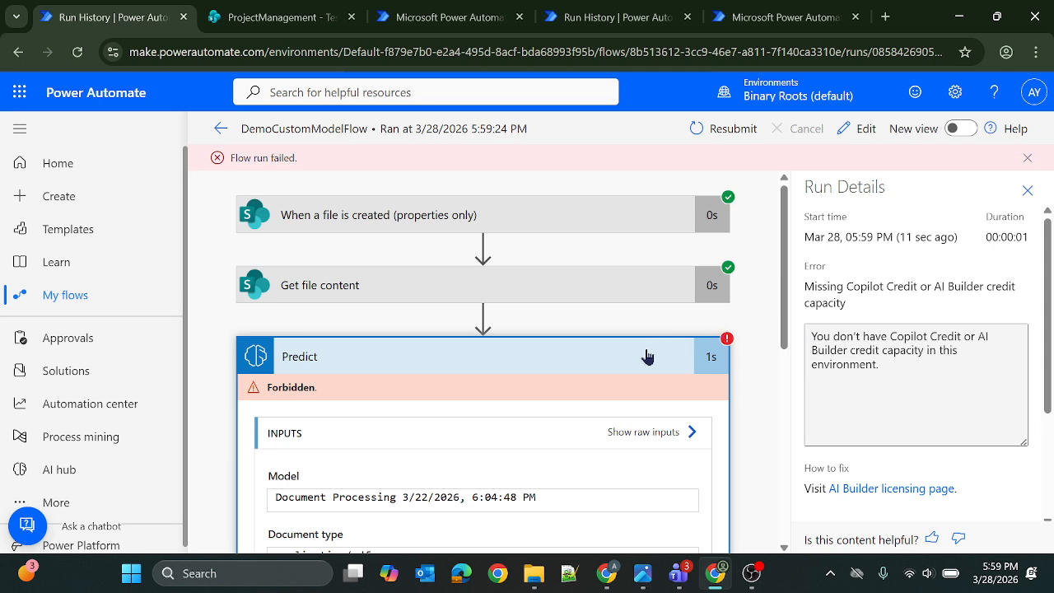
{"action": "left_click", "coordinate": [603, 358]}
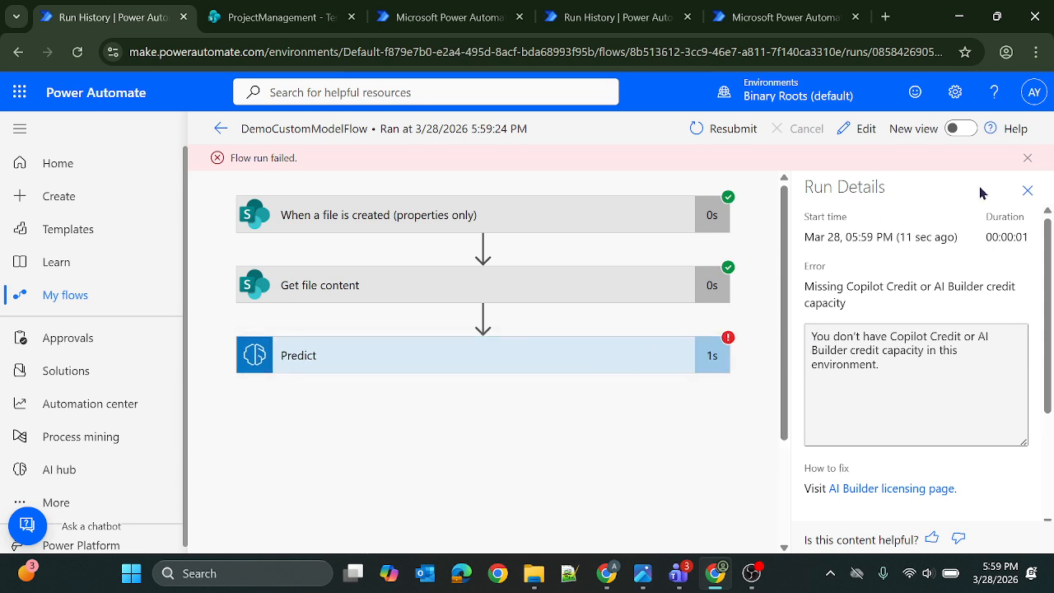
{"action": "left_click", "coordinate": [1028, 191]}
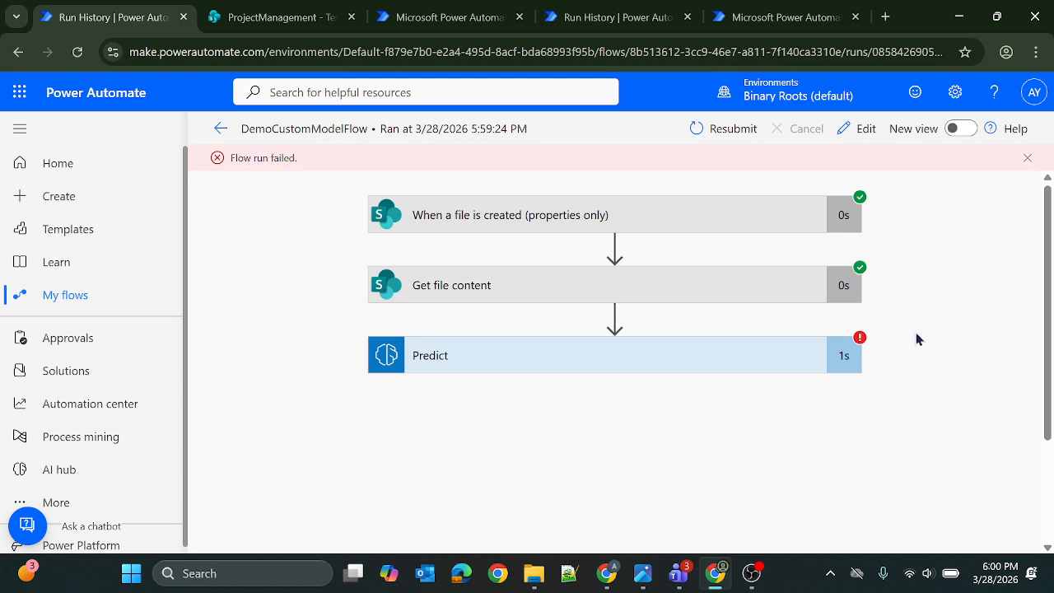
{"action": "mouse_move", "coordinate": [760, 562]}
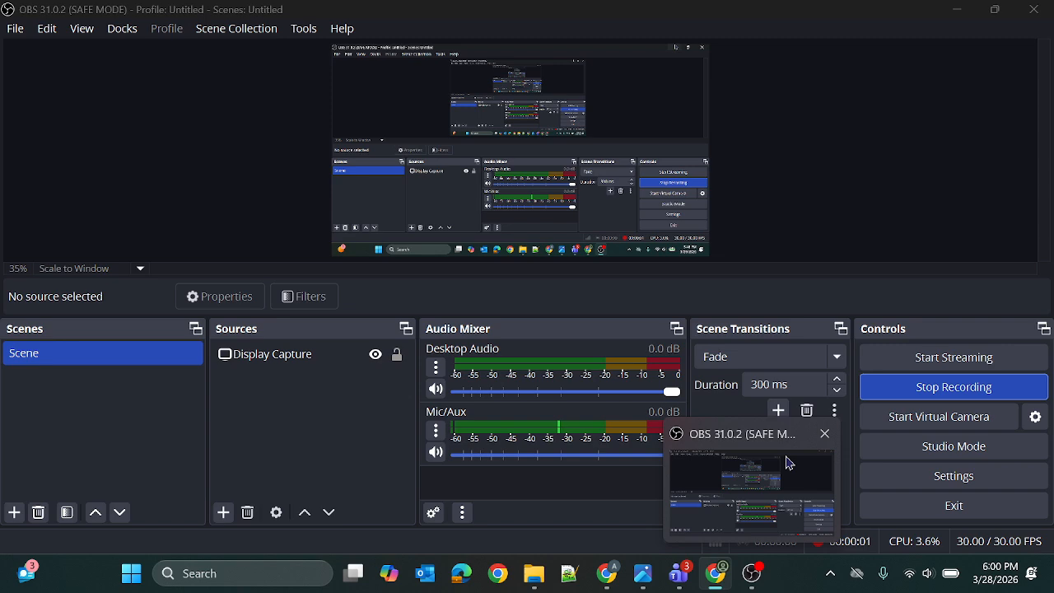